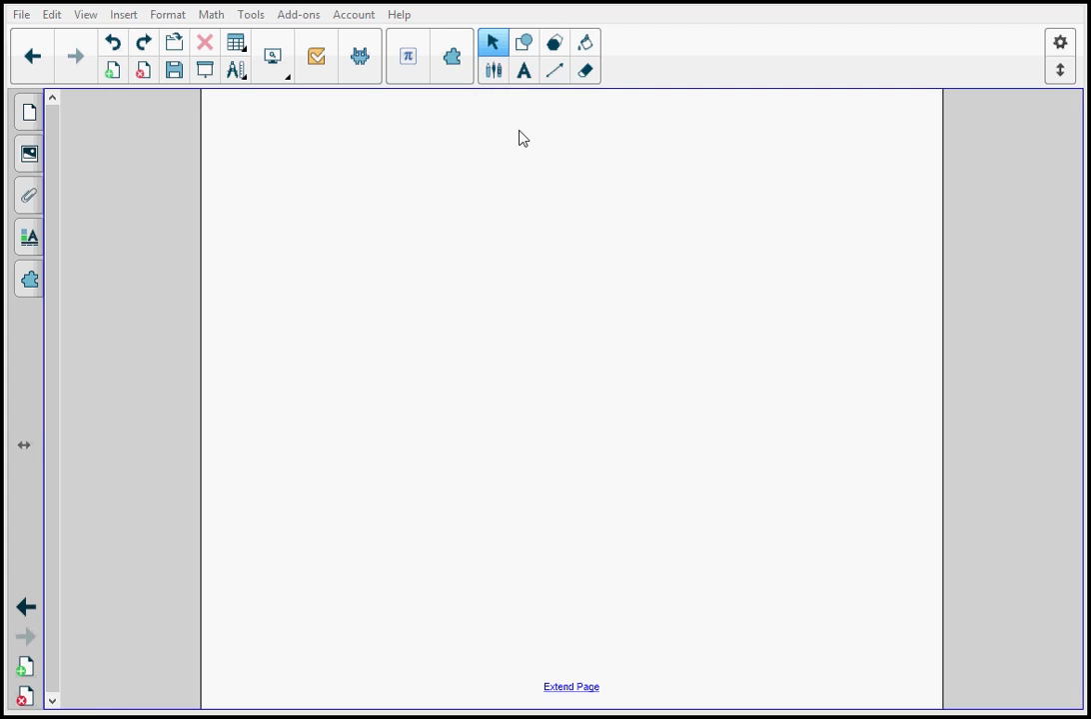
# - Add the text "Welcome!" in Arial size 16 near the page's upper left
pyautogui.click(523, 72)
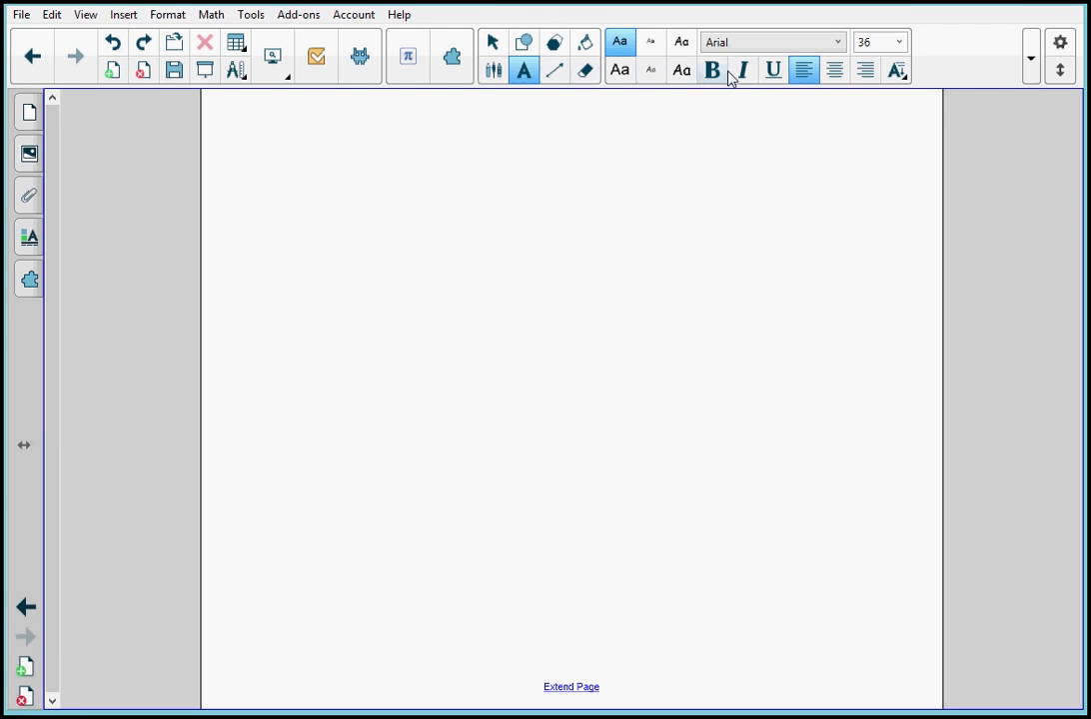
pyautogui.click(837, 43)
pyautogui.click(837, 45)
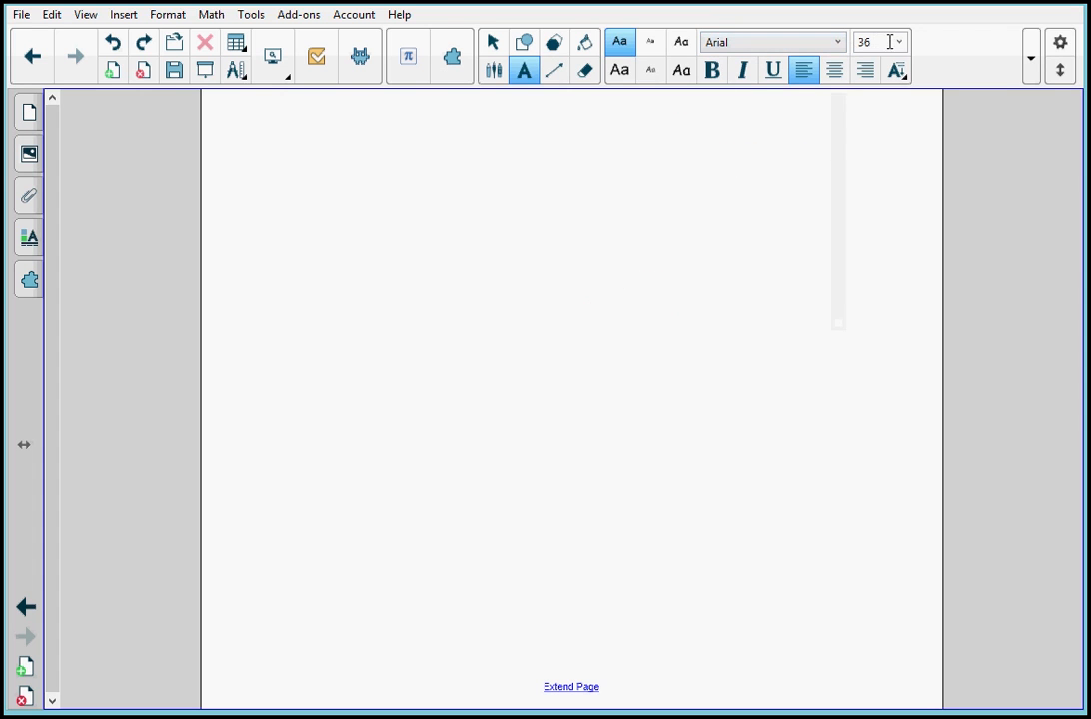
pyautogui.click(898, 42)
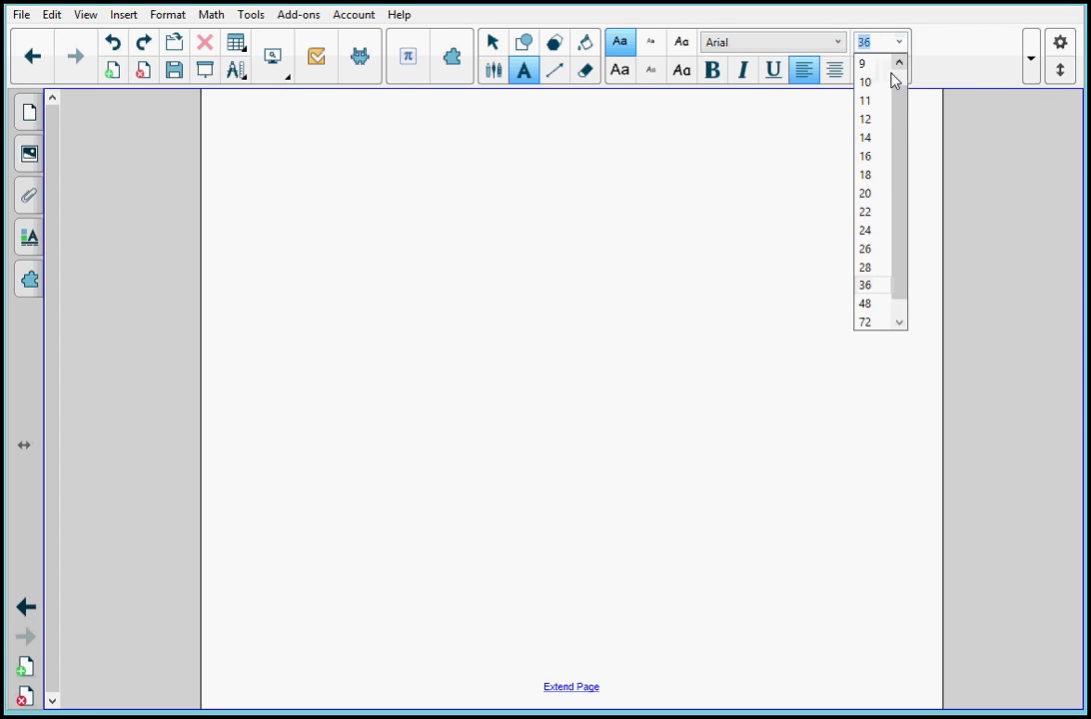
pyautogui.click(875, 157)
pyautogui.click(292, 140)
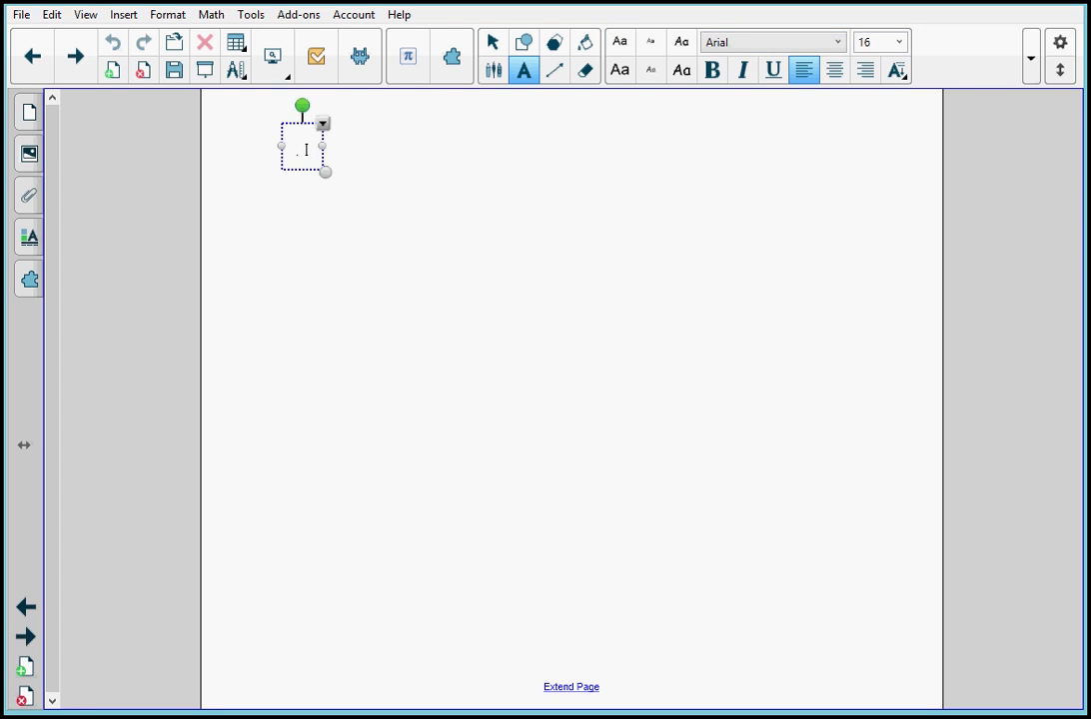
pyautogui.write('Welcome!')
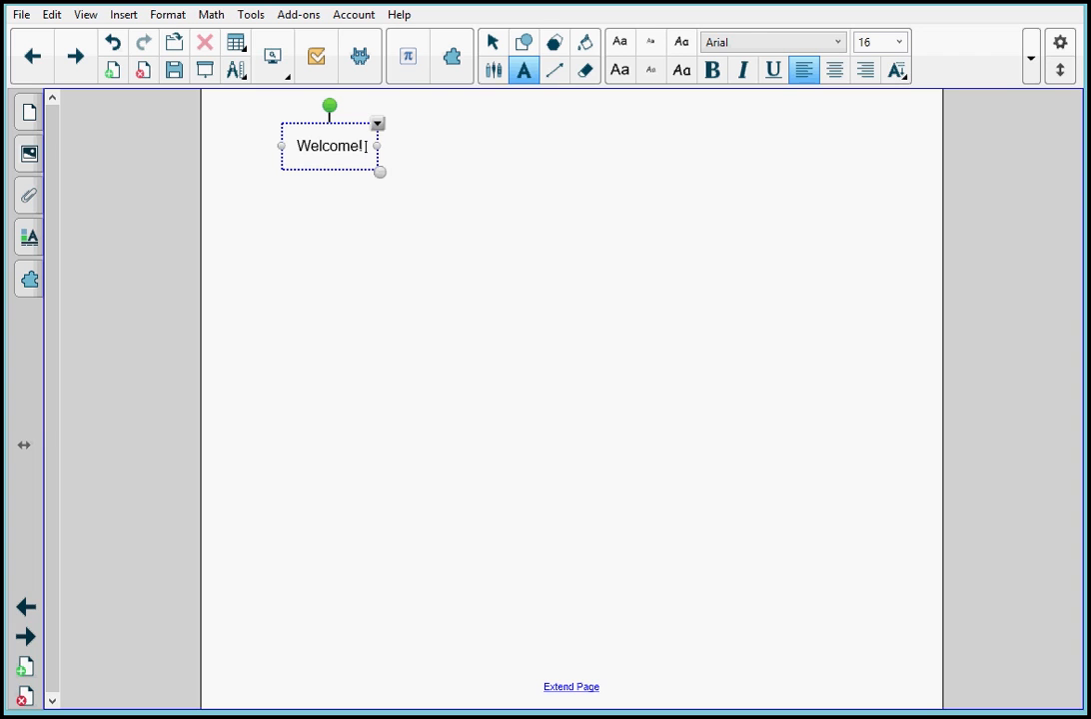
# - Increase the font size of the "Welcome!" text to 28
pyautogui.moveTo(362, 147); pyautogui.dragTo(295, 147)
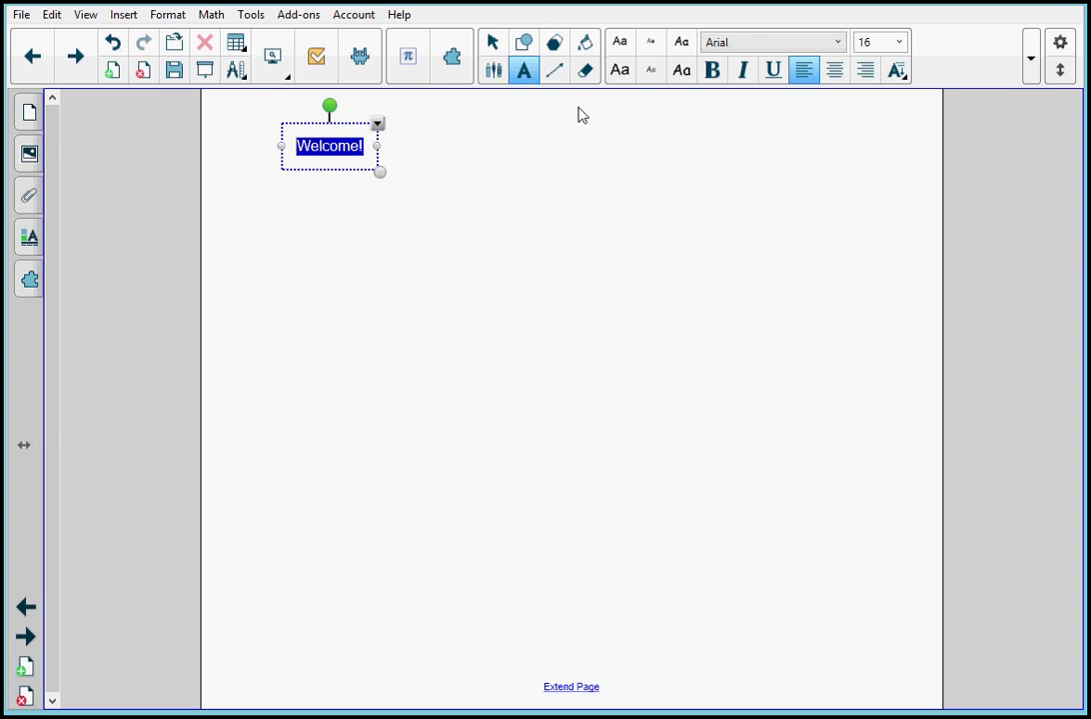
pyautogui.click(899, 42)
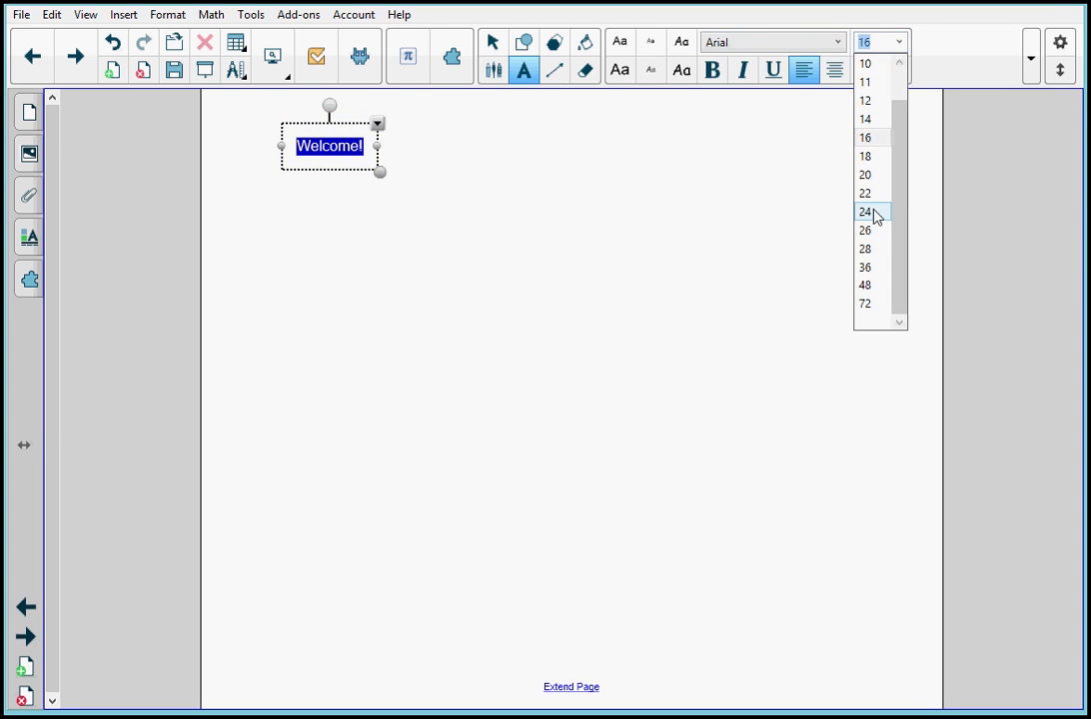
pyautogui.click(874, 212)
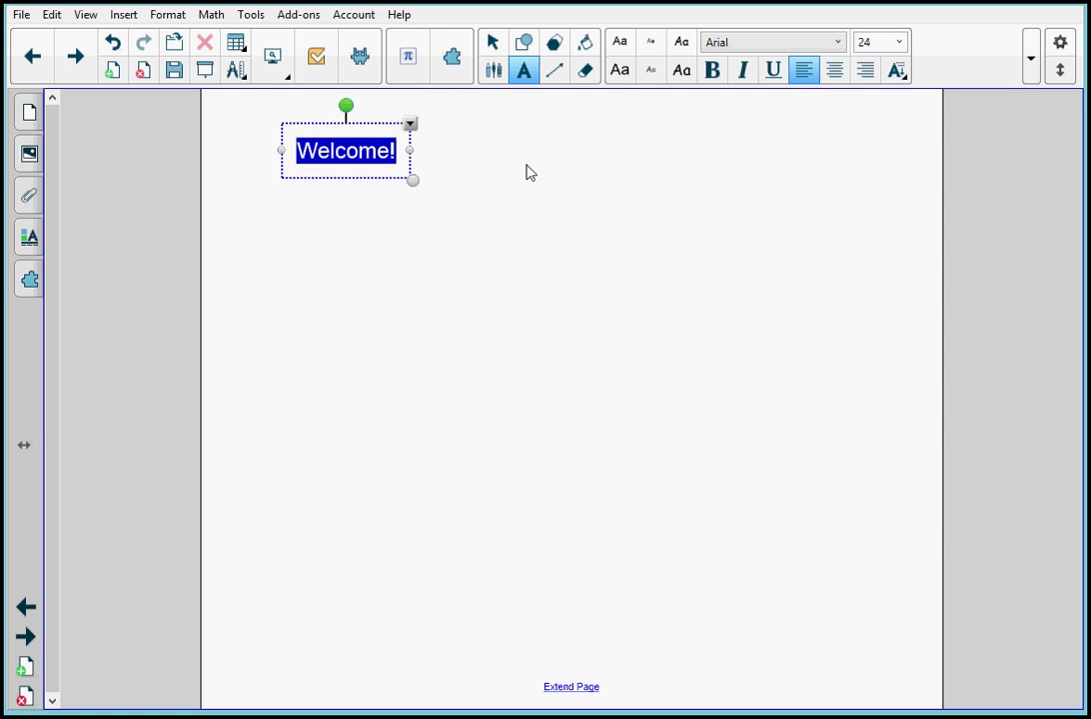
pyautogui.click(899, 42)
pyautogui.click(861, 248)
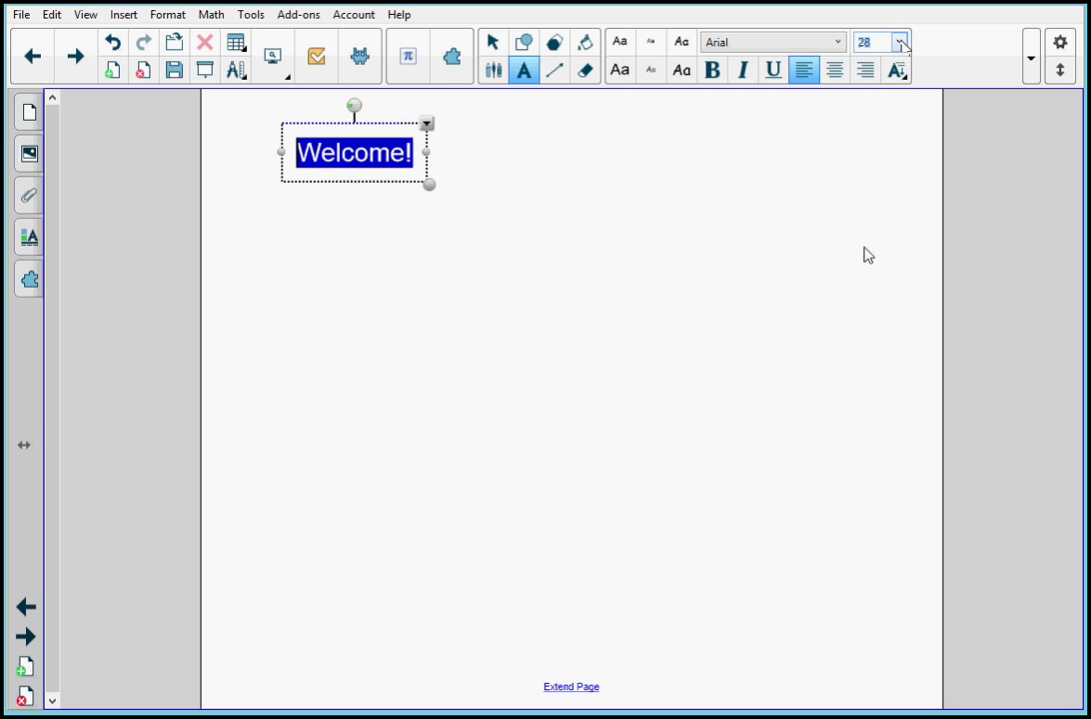
pyautogui.click(499, 176)
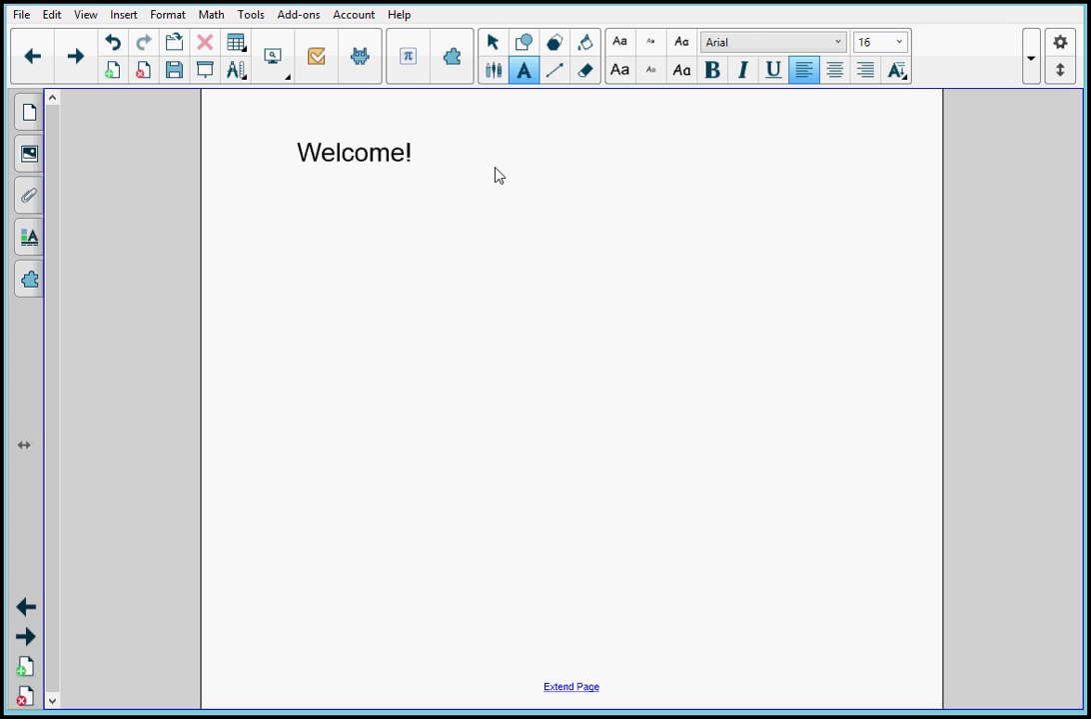
# - Draw a square with a light blue fill and solid black outline below and to the right of "Welcome!"
pyautogui.click(527, 46)
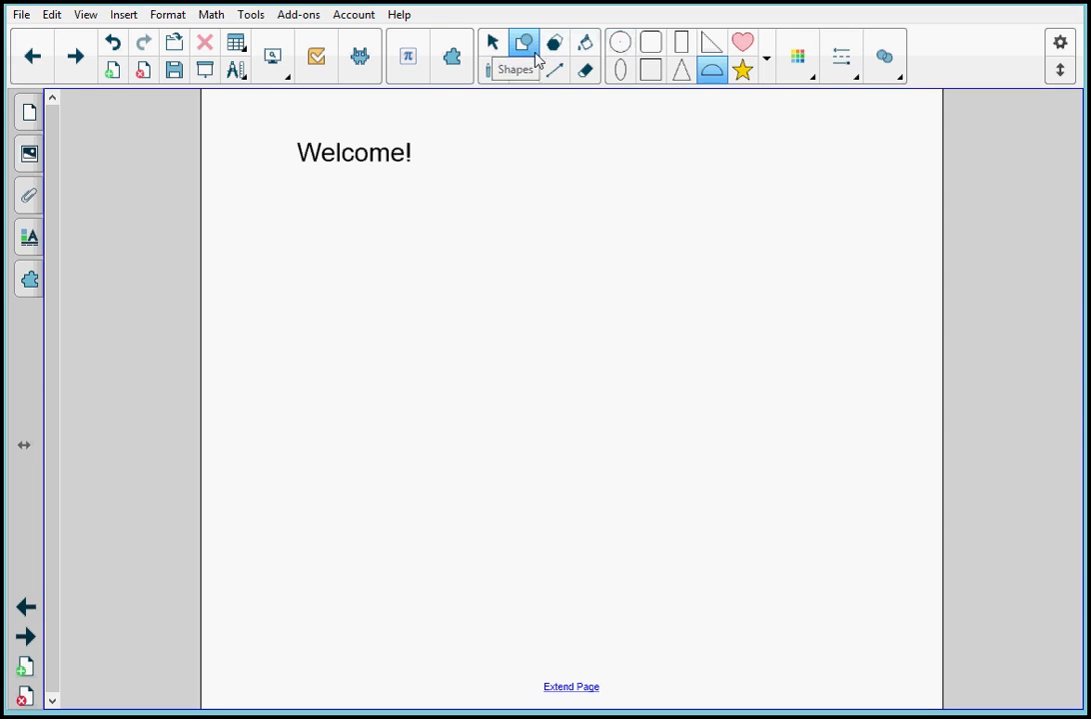
pyautogui.click(651, 70)
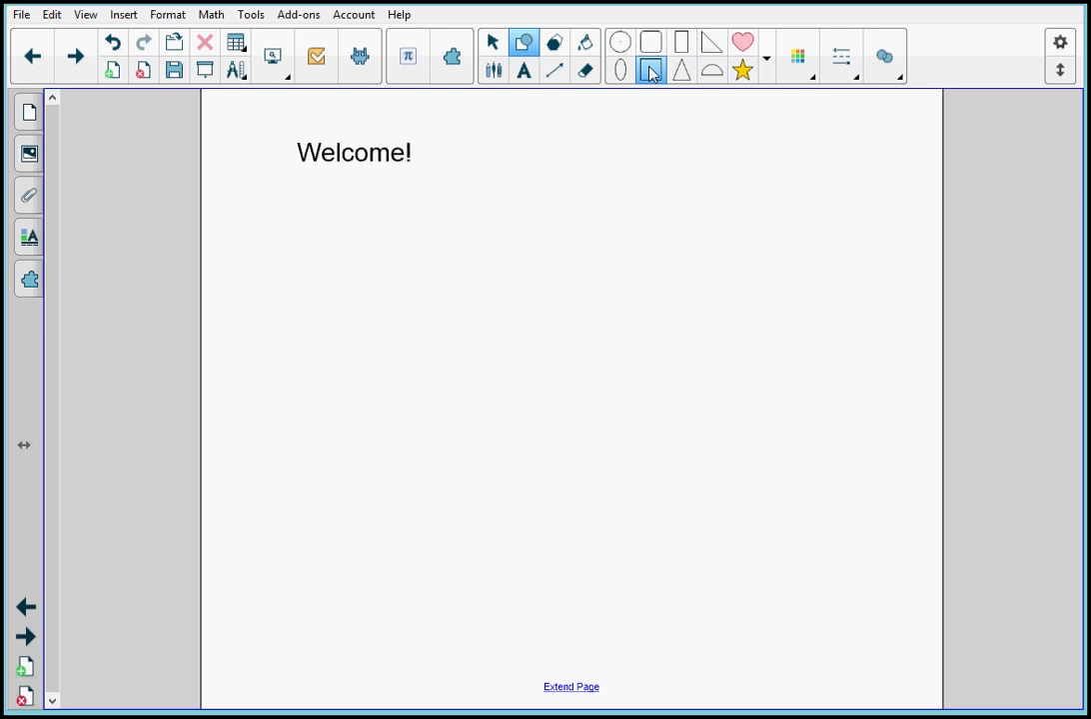
pyautogui.click(813, 80)
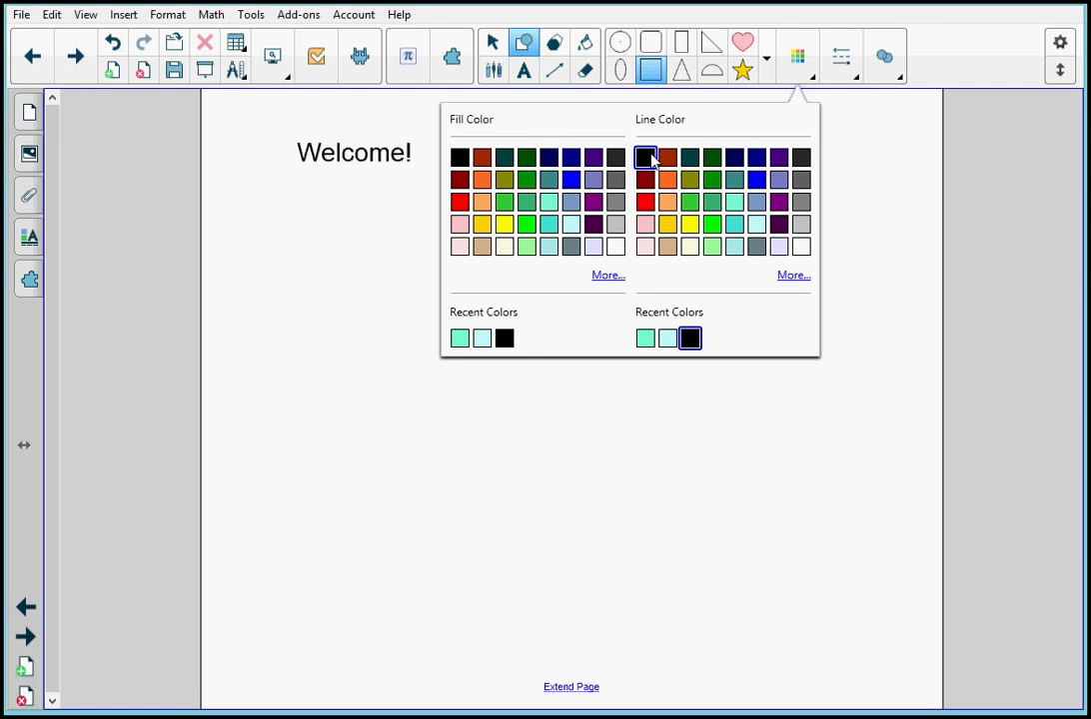
pyautogui.click(572, 224)
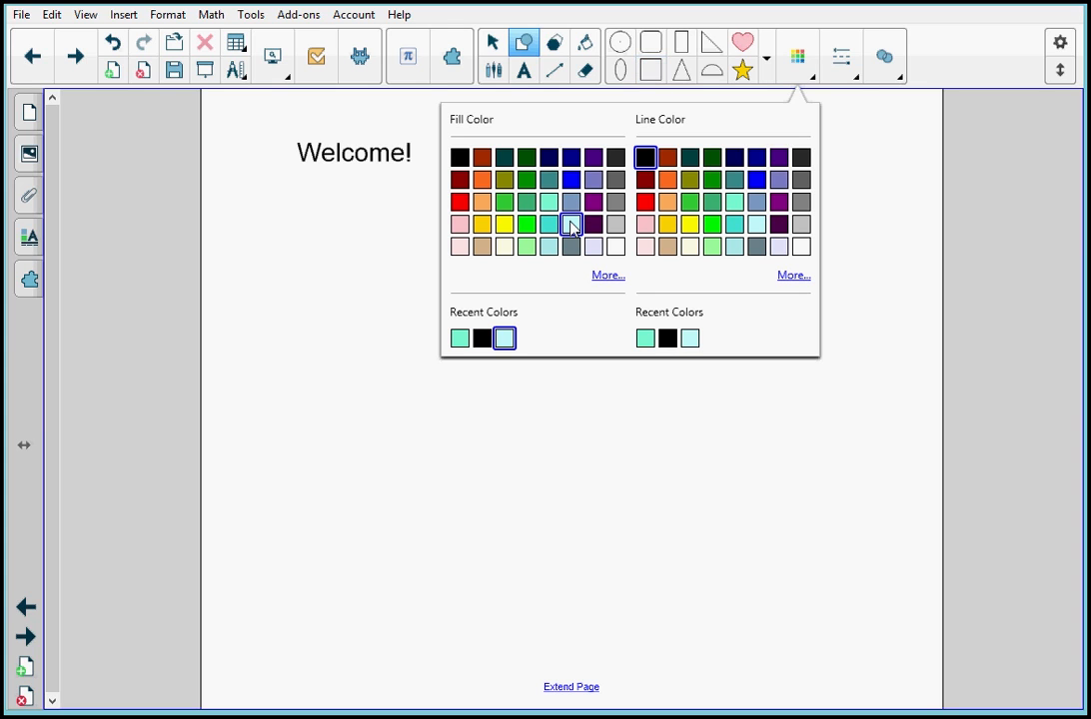
pyautogui.click(858, 80)
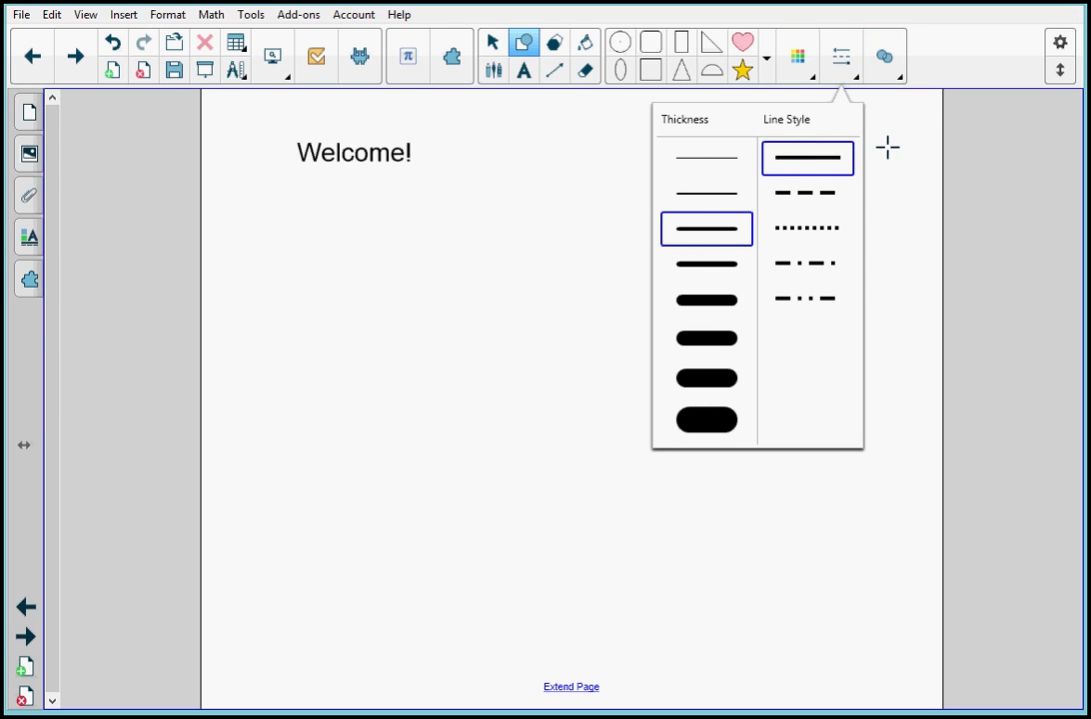
pyautogui.click(524, 198)
pyautogui.moveTo(526, 189)
pyautogui.mouseDown()
pyautogui.moveTo(539, 258)
pyautogui.moveTo(591, 333)
pyautogui.moveTo(653, 373)
pyautogui.moveTo(692, 374)
pyautogui.mouseUp()
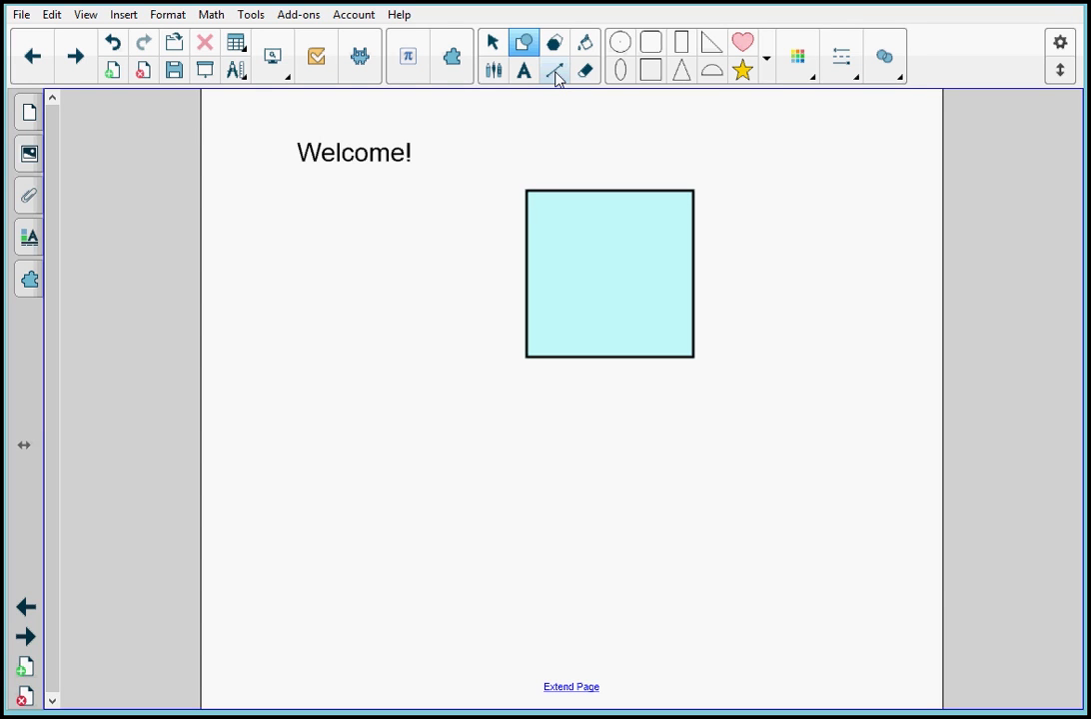
# - Handwrite "Yes" with the standard Pen in solid red below the "Welcome!" text
pyautogui.click(494, 71)
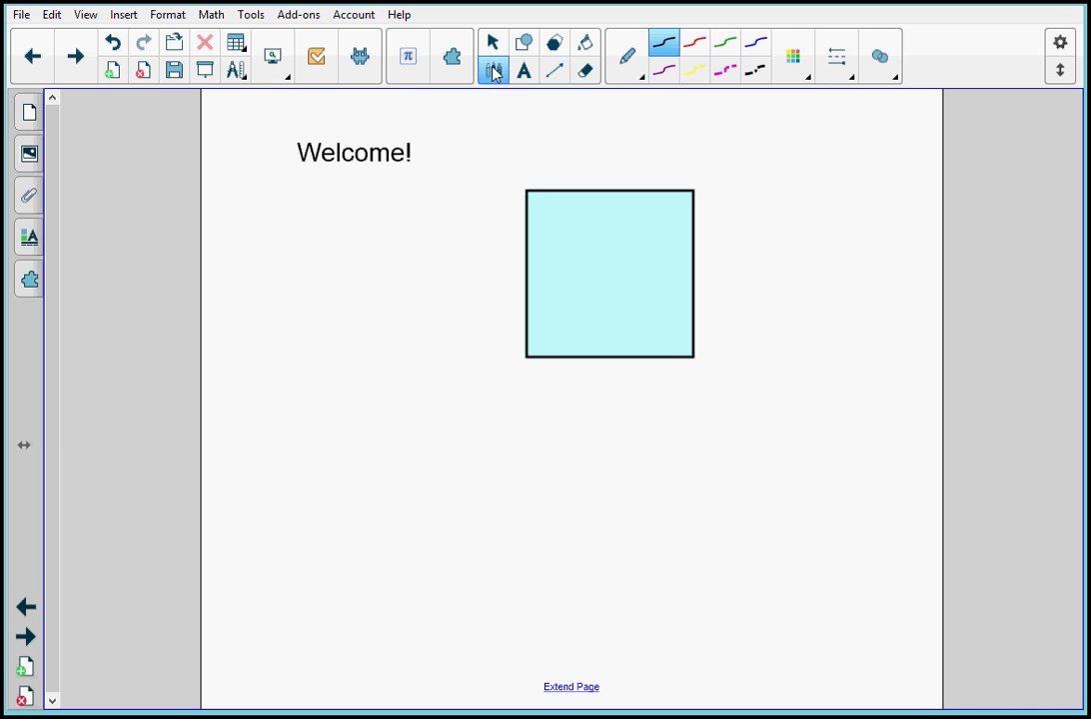
pyautogui.click(640, 80)
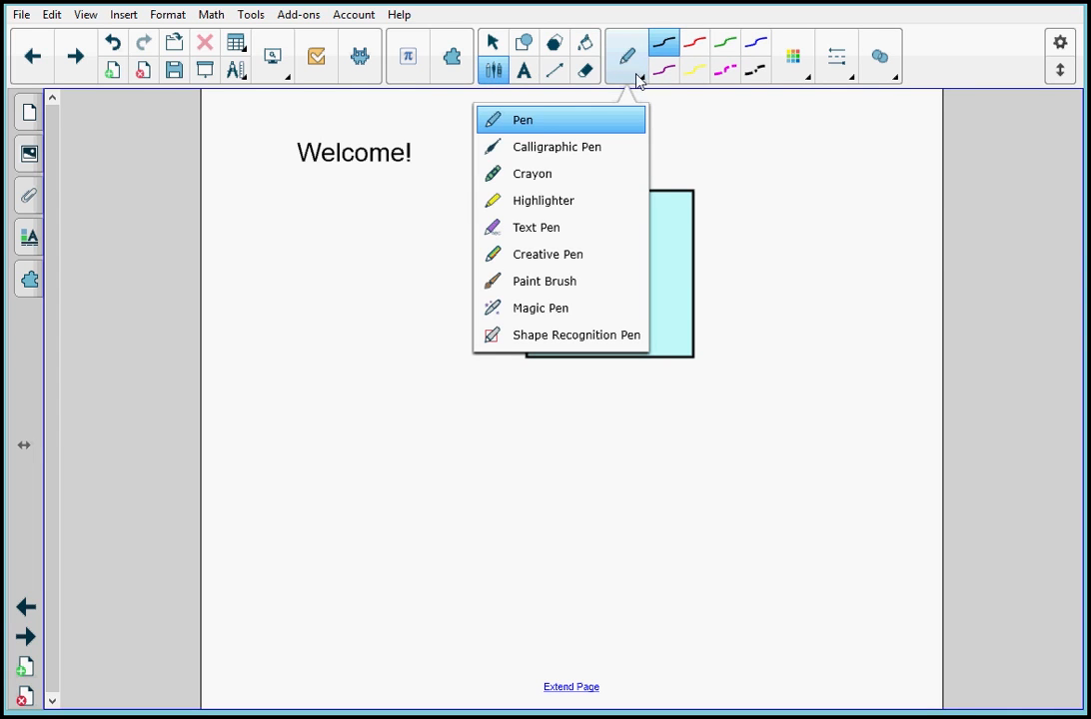
pyautogui.click(532, 128)
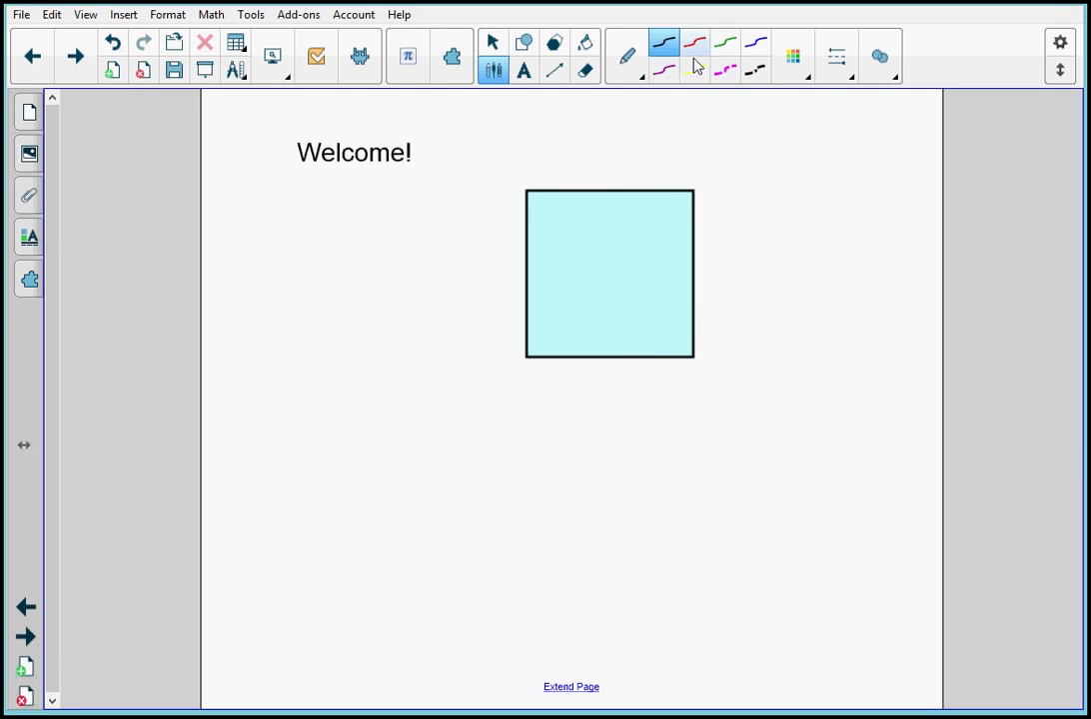
pyautogui.click(809, 80)
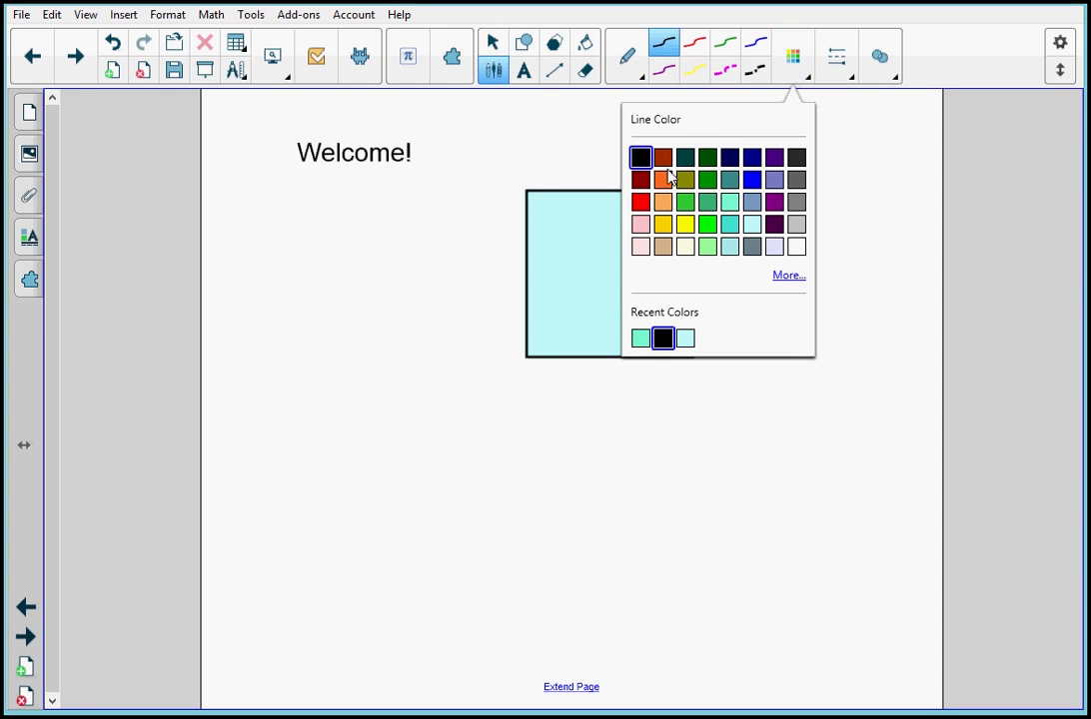
pyautogui.click(641, 202)
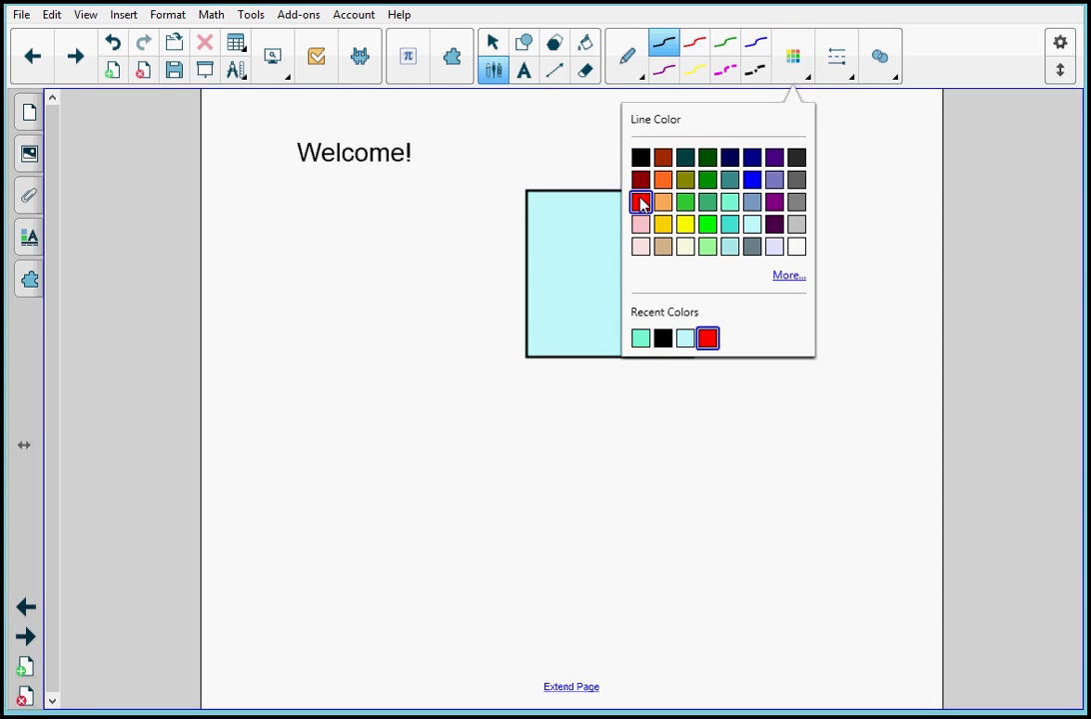
pyautogui.click(852, 81)
pyautogui.click(852, 81)
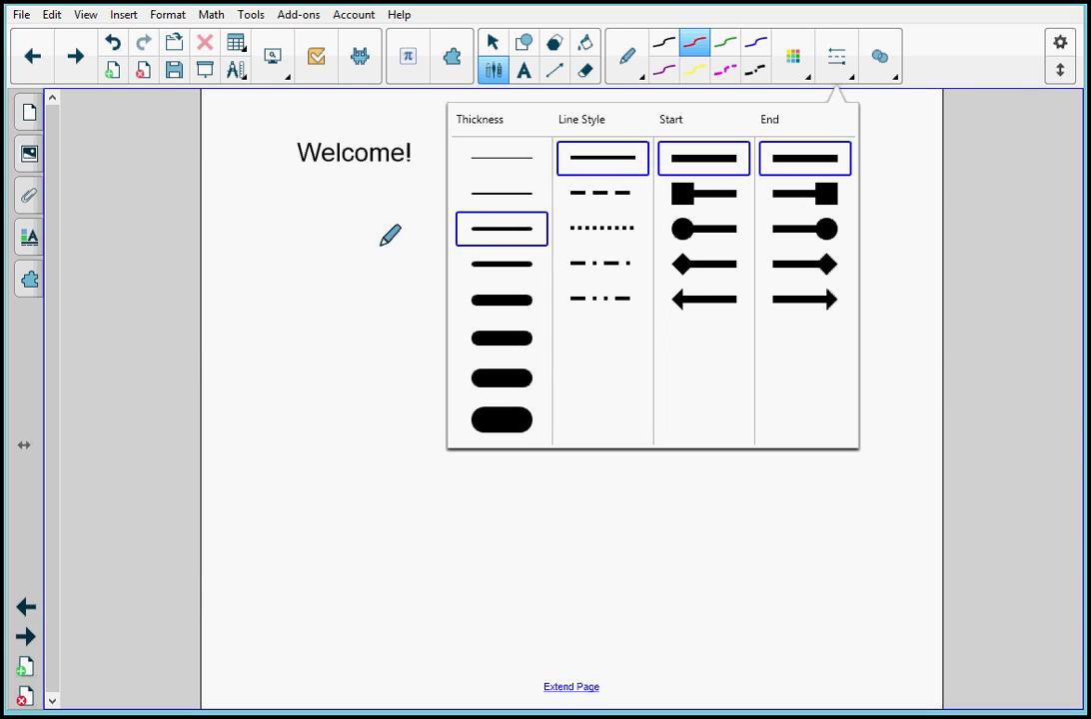
pyautogui.click(305, 261)
pyautogui.moveTo(300, 262)
pyautogui.mouseDown()
pyautogui.moveTo(310, 287)
pyautogui.moveTo(343, 271)
pyautogui.moveTo(352, 317)
pyautogui.moveTo(322, 326)
pyautogui.moveTo(383, 298)
pyautogui.moveTo(378, 311)
pyautogui.moveTo(406, 293)
pyautogui.moveTo(413, 314)
pyautogui.moveTo(427, 300)
pyautogui.mouseUp()
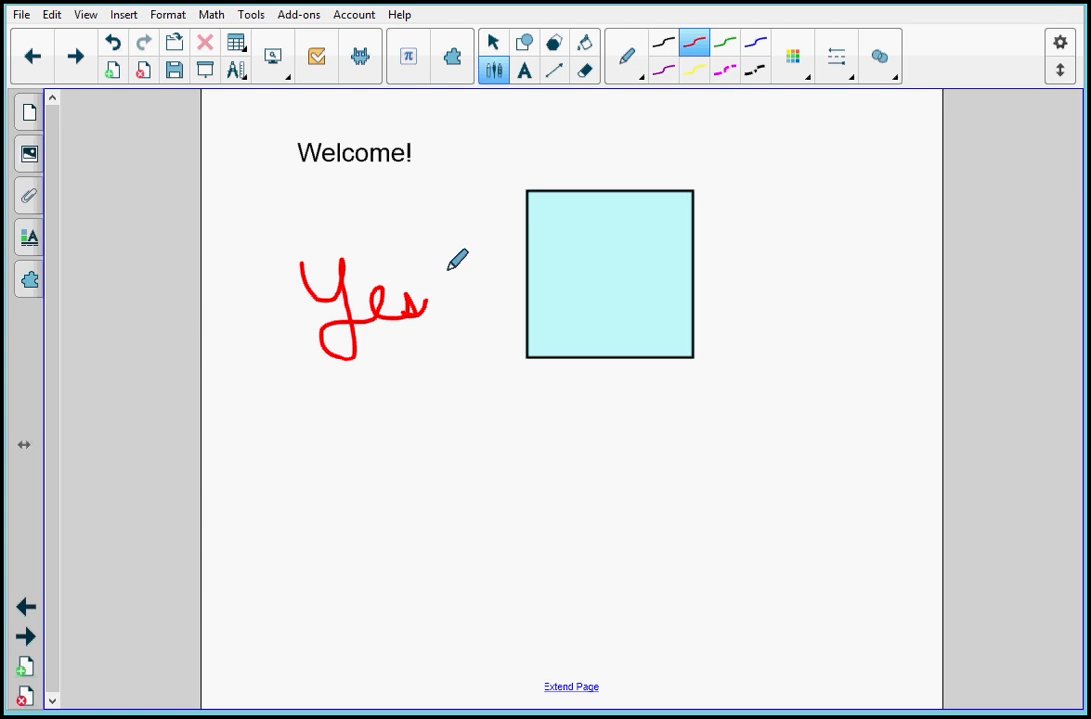
# - Convert the red handwriting to typed text, recognized as "Yes" with a capital Y
pyautogui.click(492, 45)
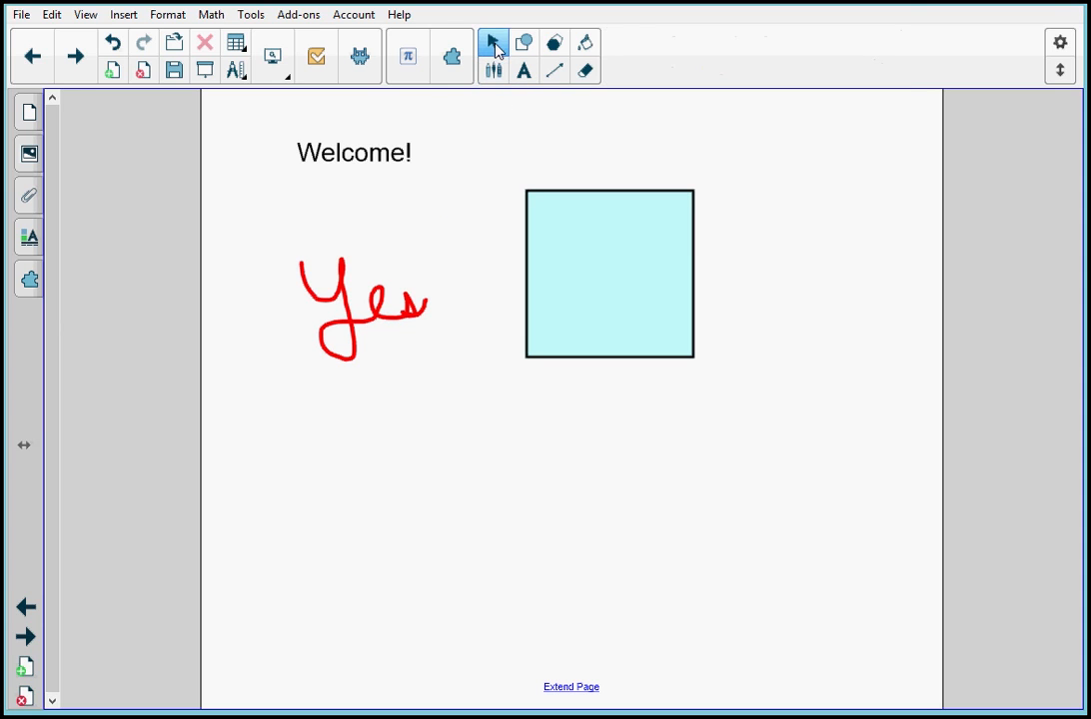
pyautogui.click(338, 290)
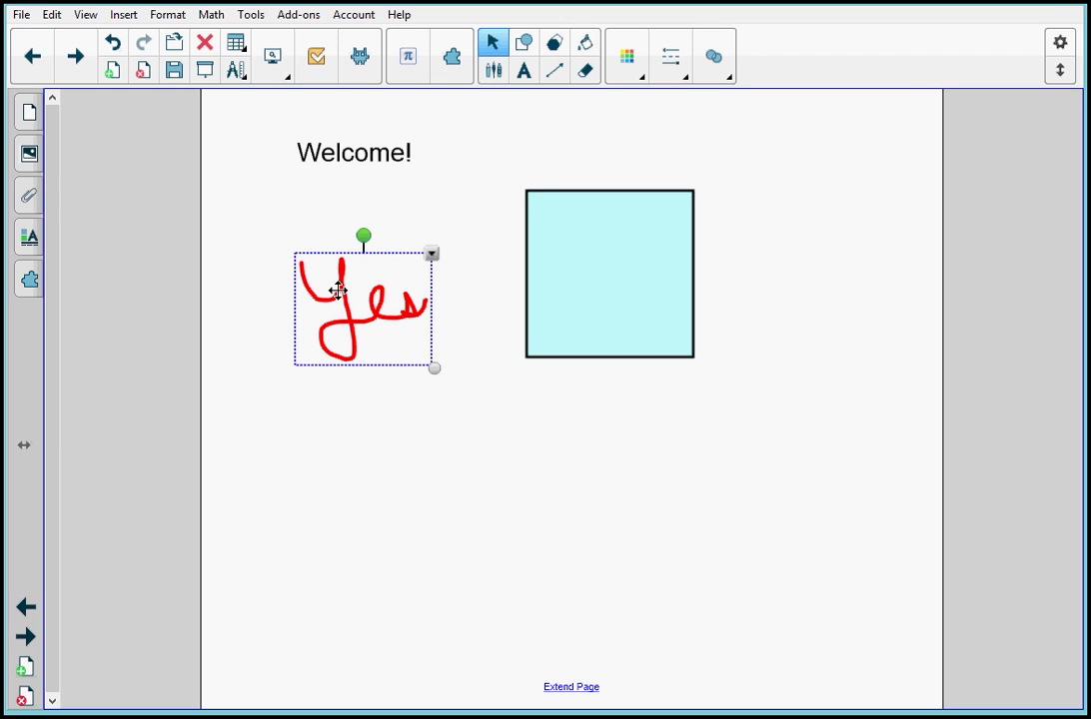
pyautogui.click(432, 255)
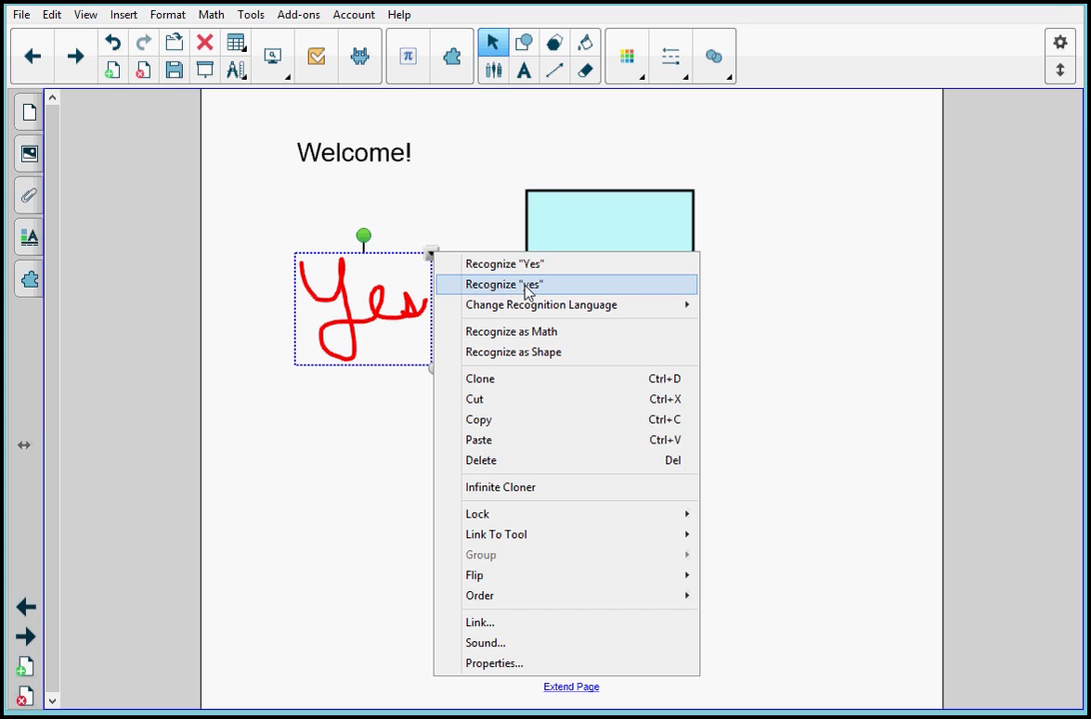
pyautogui.click(500, 268)
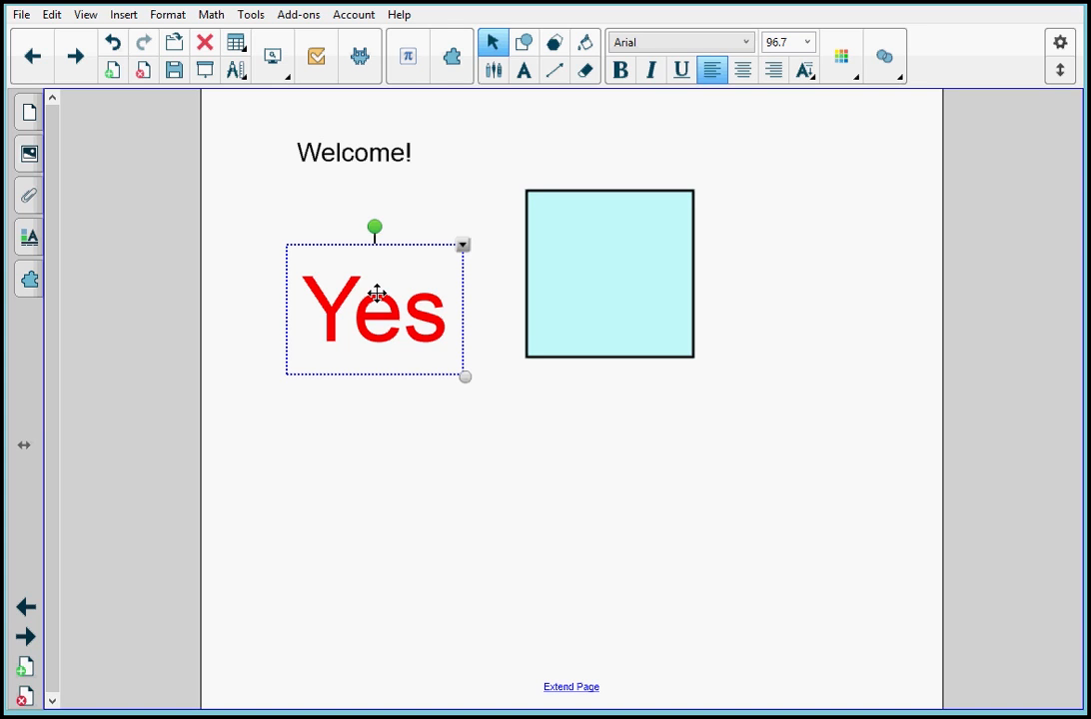
# - Move the red "Yes" text up closer to "Welcome!" and rotate it slightly counterclockwise
pyautogui.click(464, 247)
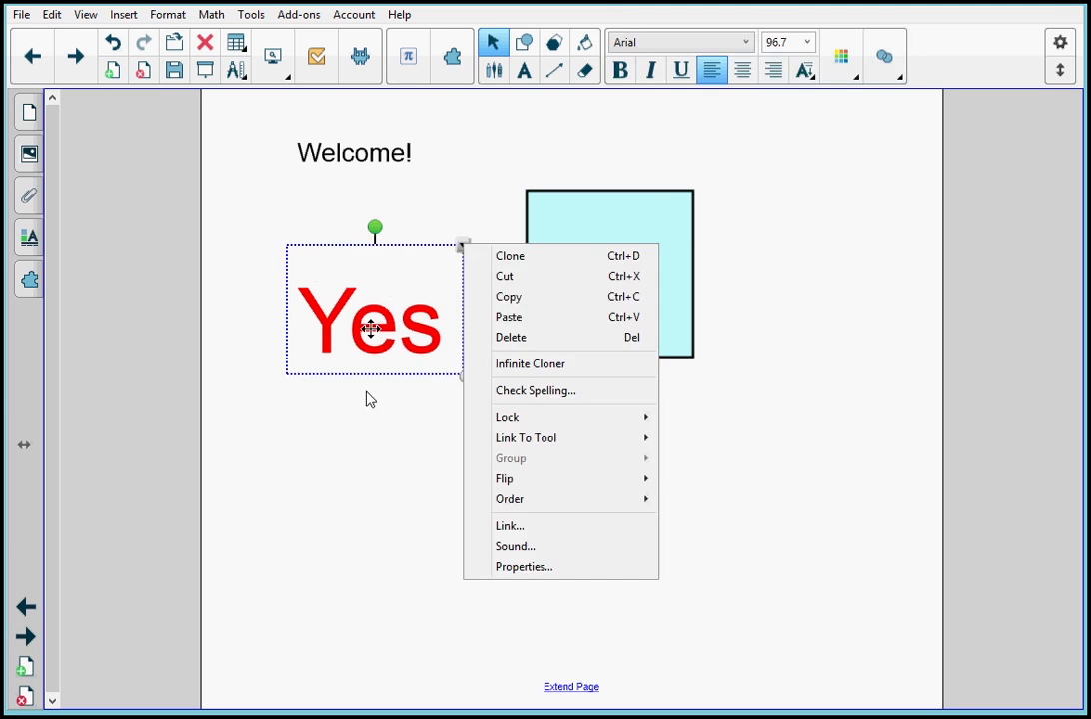
pyautogui.moveTo(371, 329); pyautogui.dragTo(386, 262)
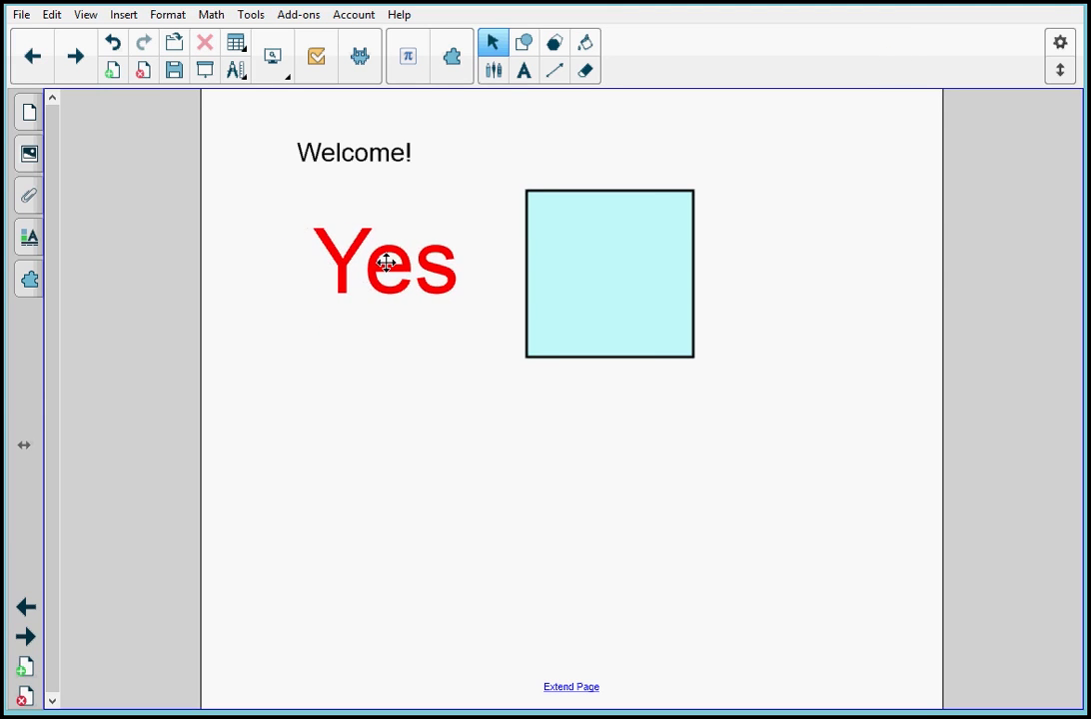
pyautogui.click(391, 258)
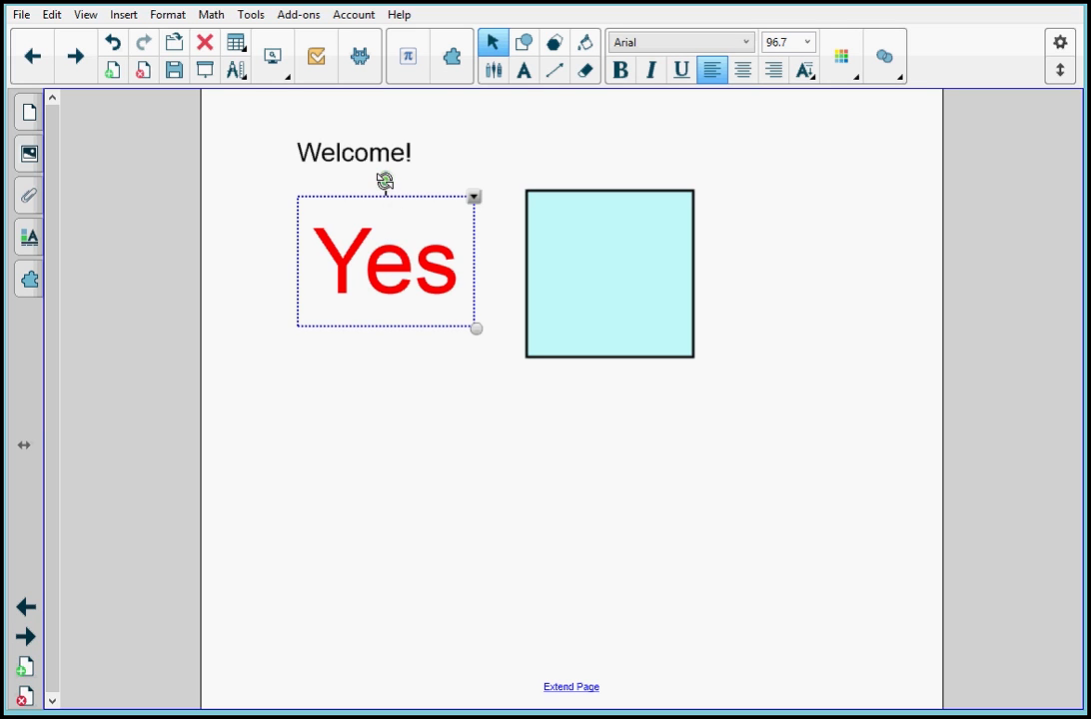
pyautogui.moveTo(385, 181); pyautogui.dragTo(372, 202)
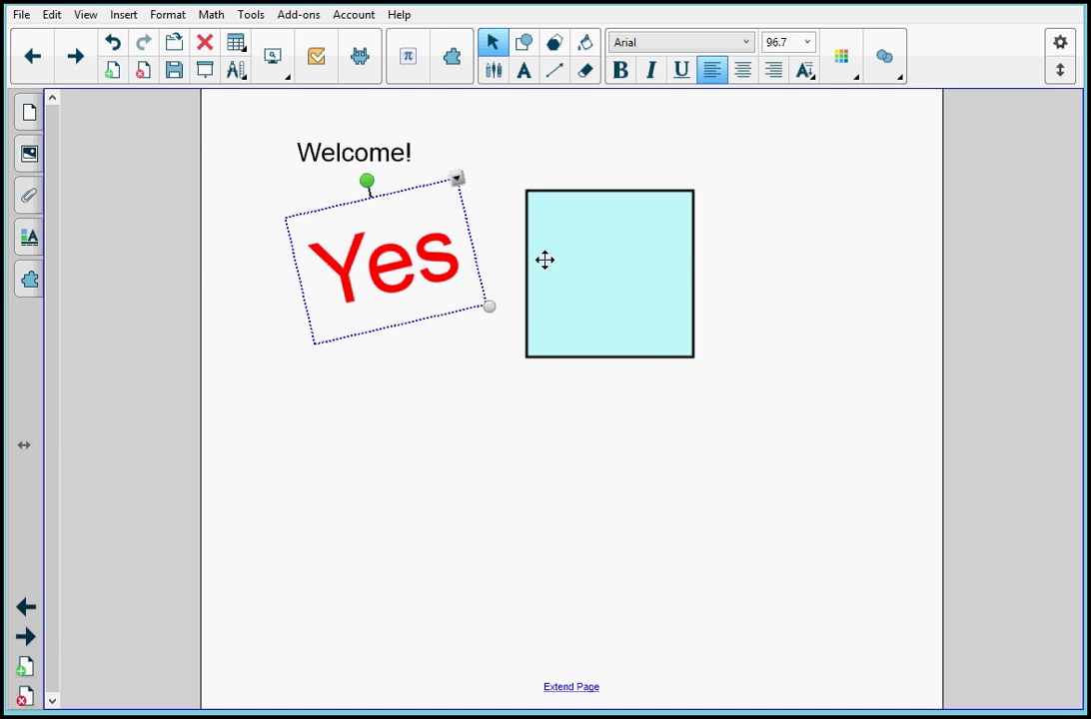
# - Show the vertices of the light blue square and hide them again
pyautogui.click(614, 252)
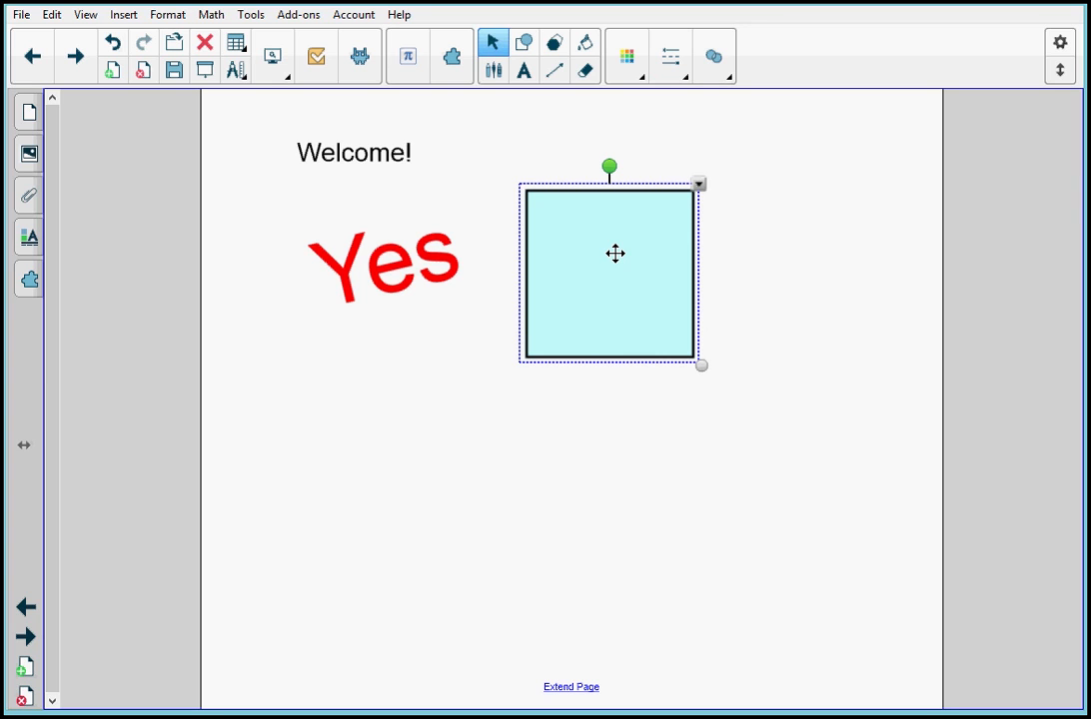
pyautogui.click(700, 187)
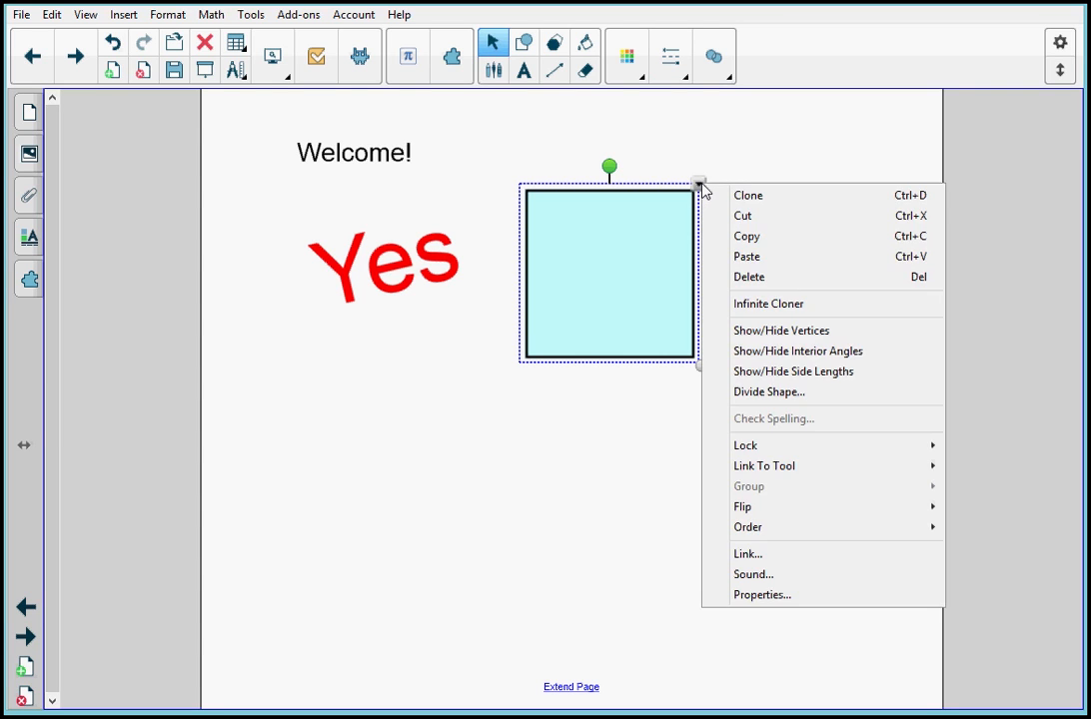
pyautogui.click(787, 339)
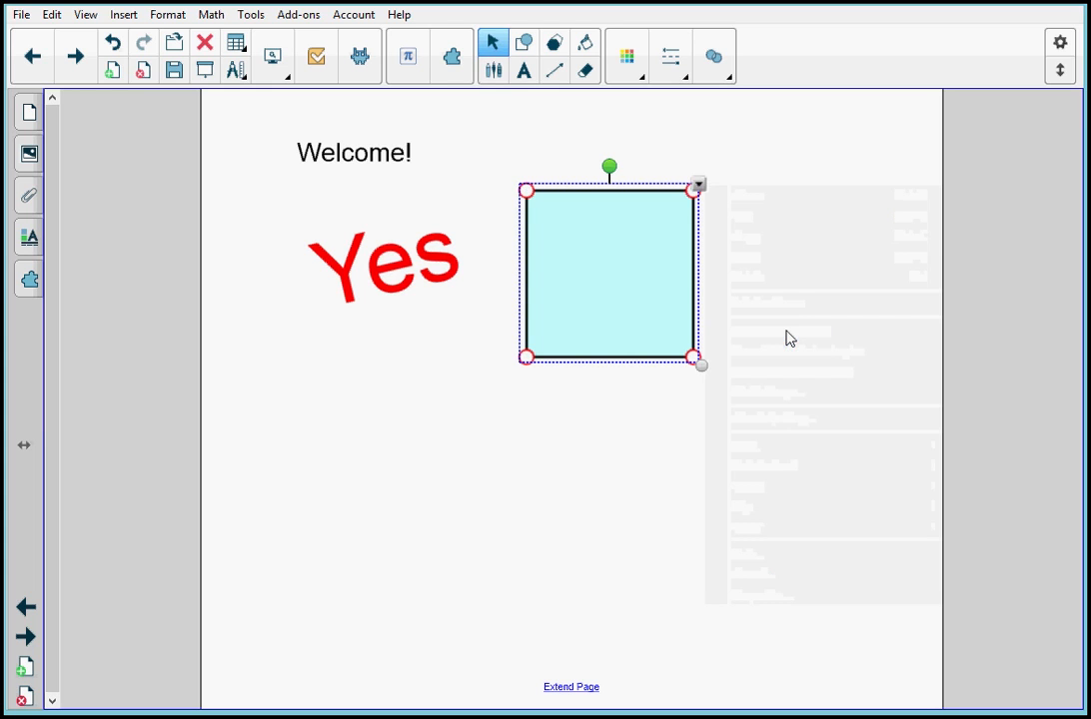
pyautogui.click(698, 186)
pyautogui.click(769, 330)
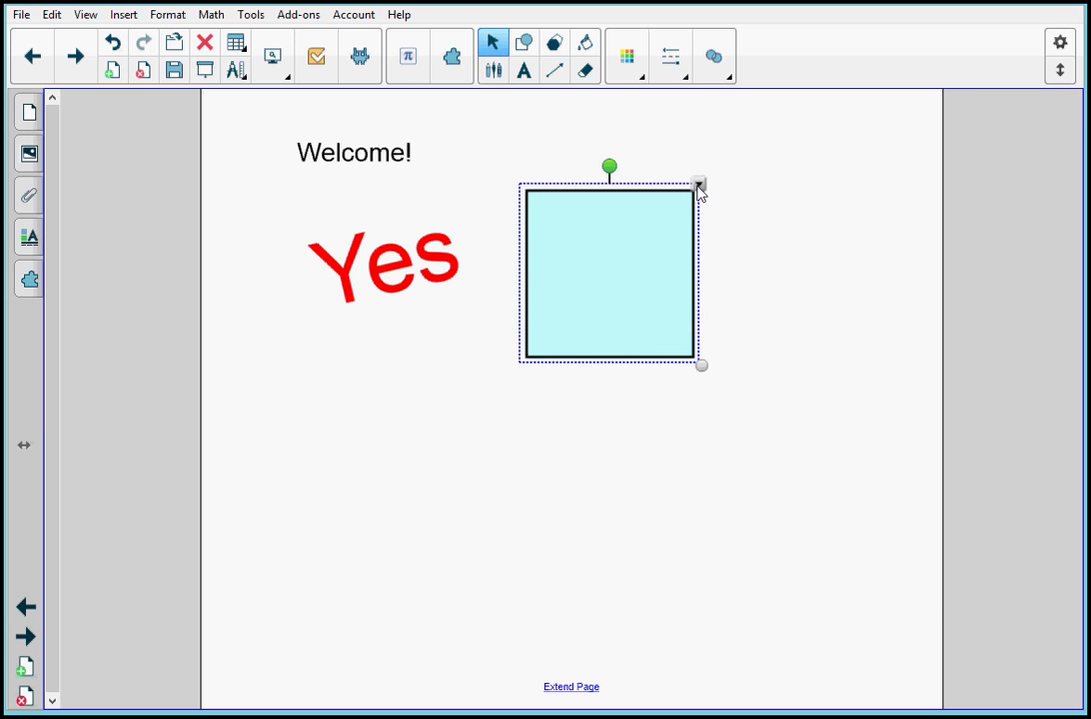
# - Show the interior angles of the light blue square and hide them again
pyautogui.click(698, 187)
pyautogui.click(784, 357)
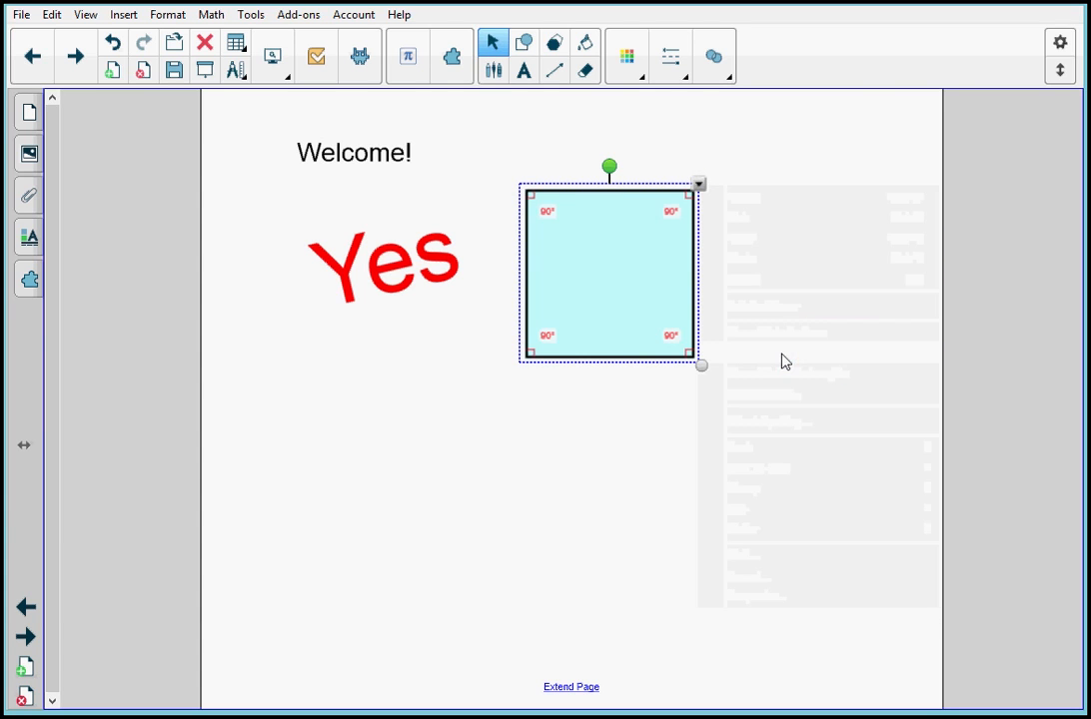
pyautogui.click(699, 185)
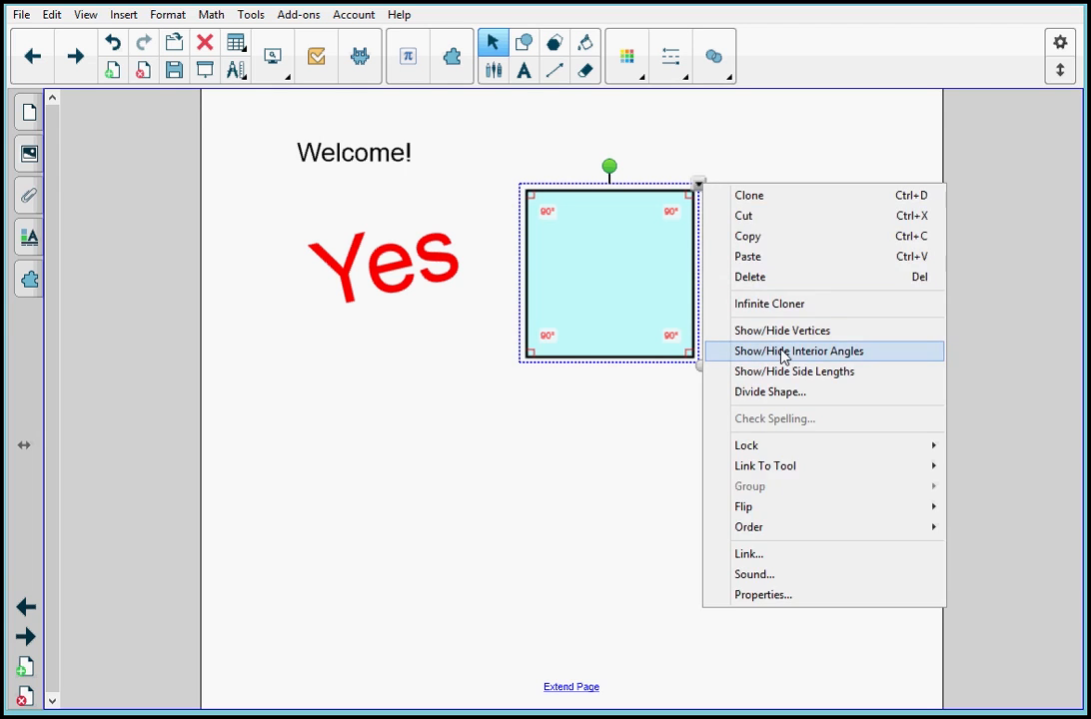
pyautogui.click(784, 358)
# - Show the side lengths of the light blue square and hide them again
pyautogui.click(700, 187)
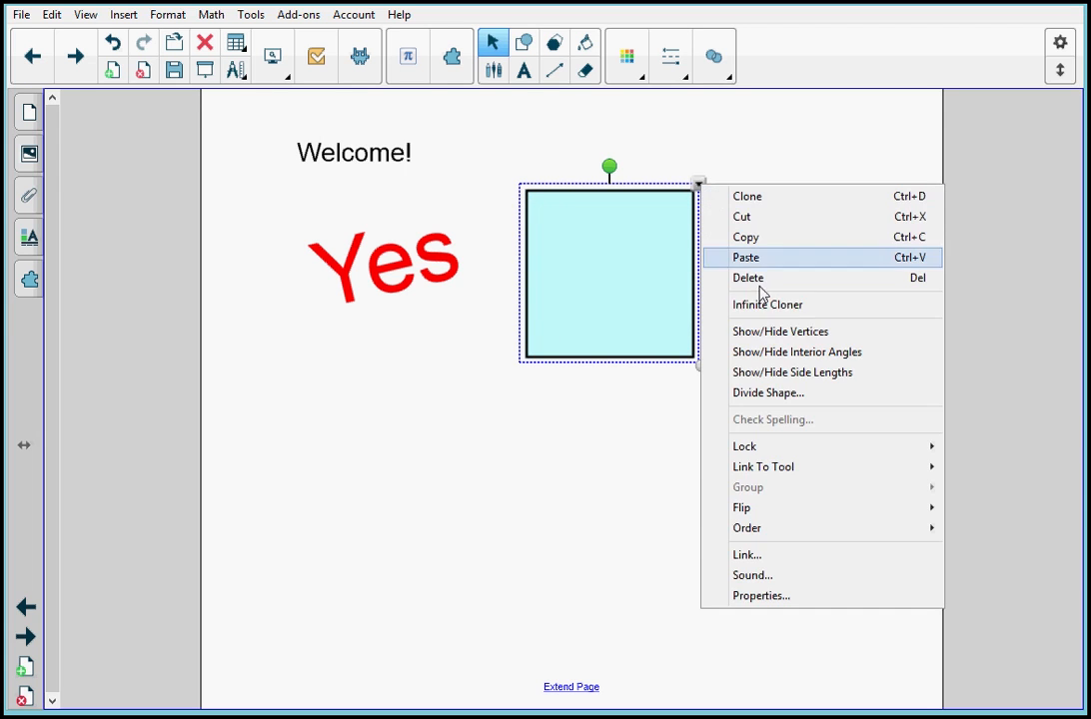
pyautogui.click(799, 375)
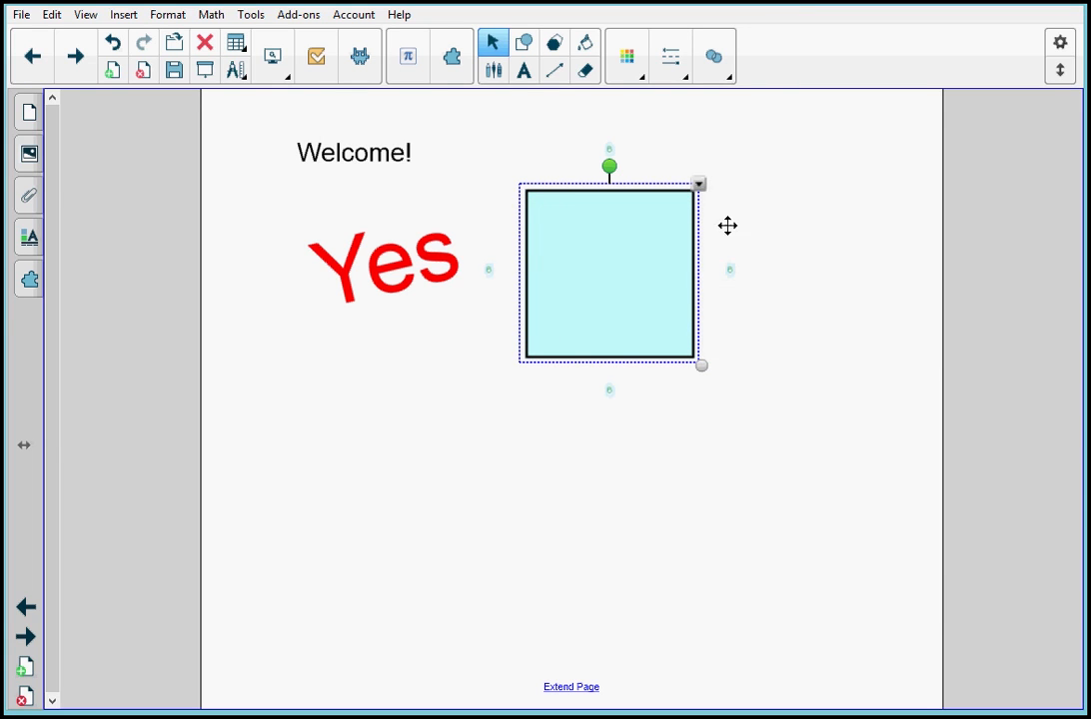
pyautogui.click(697, 188)
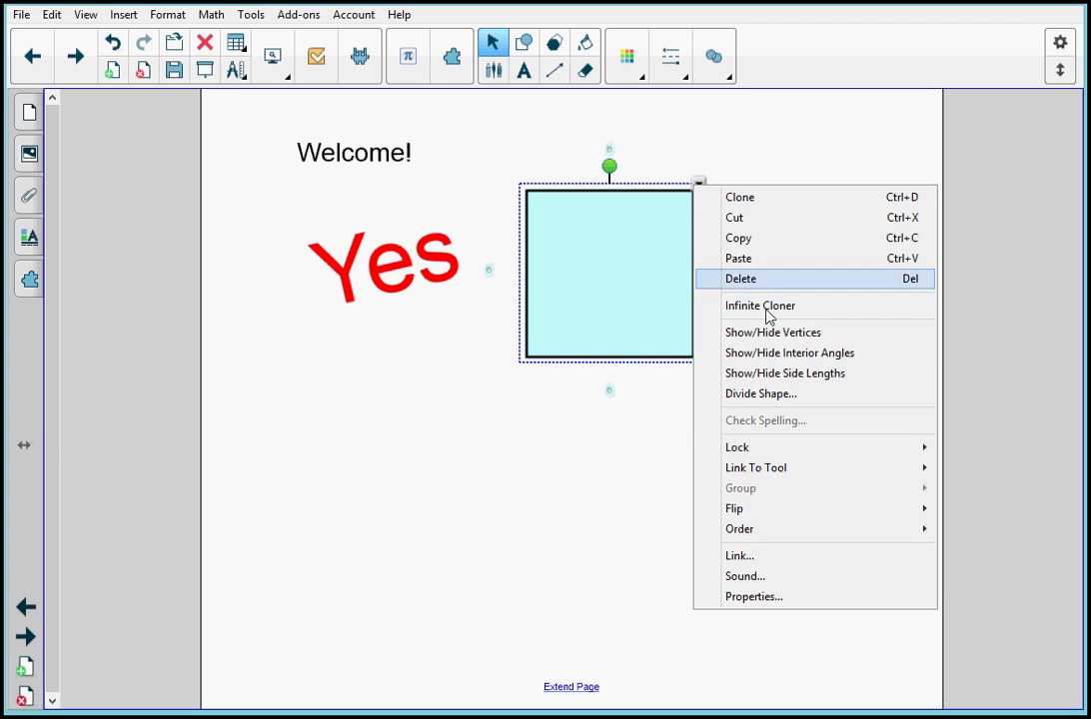
pyautogui.click(782, 373)
# - Divide the light blue square into 4 equal sections with fractions shown
pyautogui.click(698, 185)
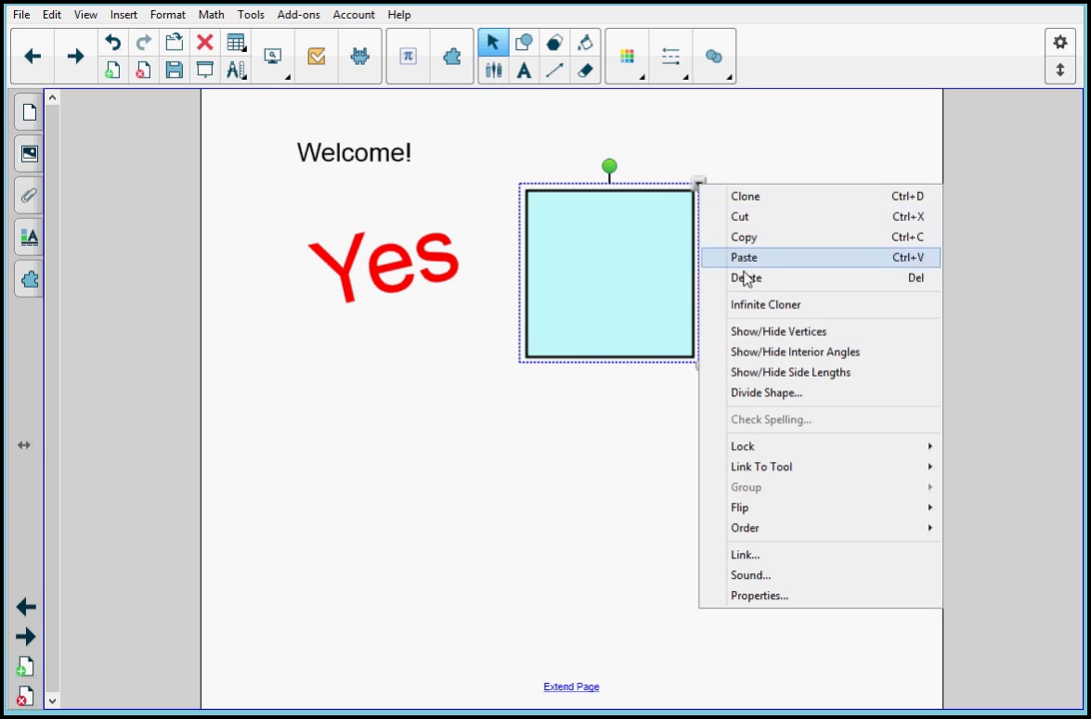
pyautogui.click(776, 396)
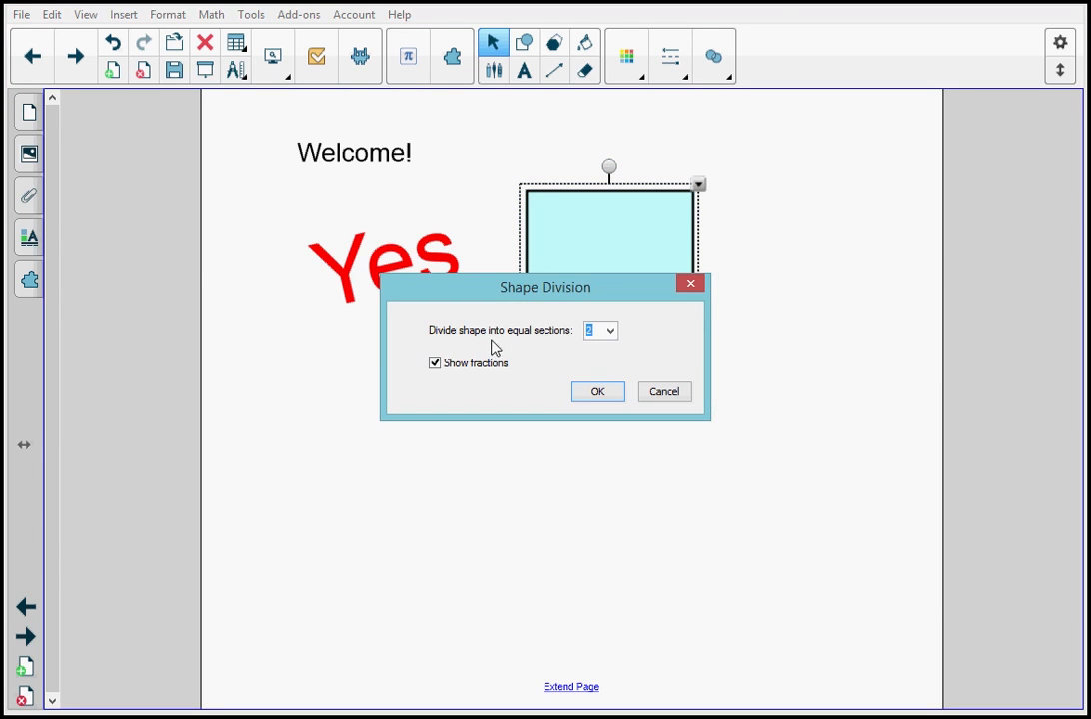
pyautogui.click(610, 331)
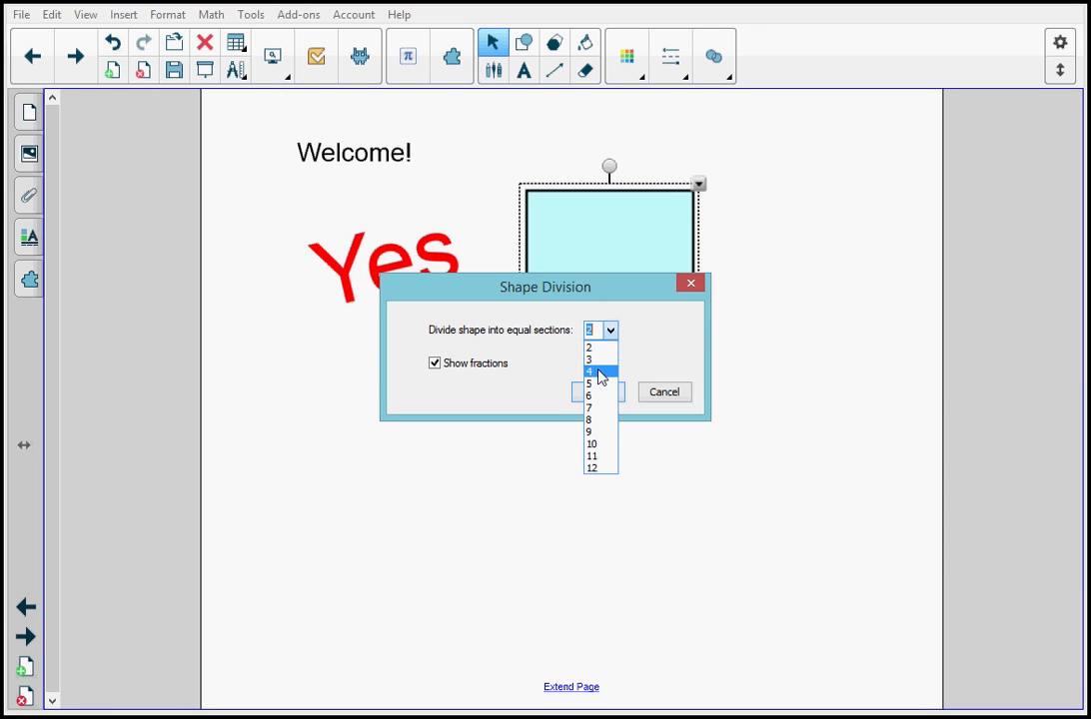
pyautogui.click(598, 372)
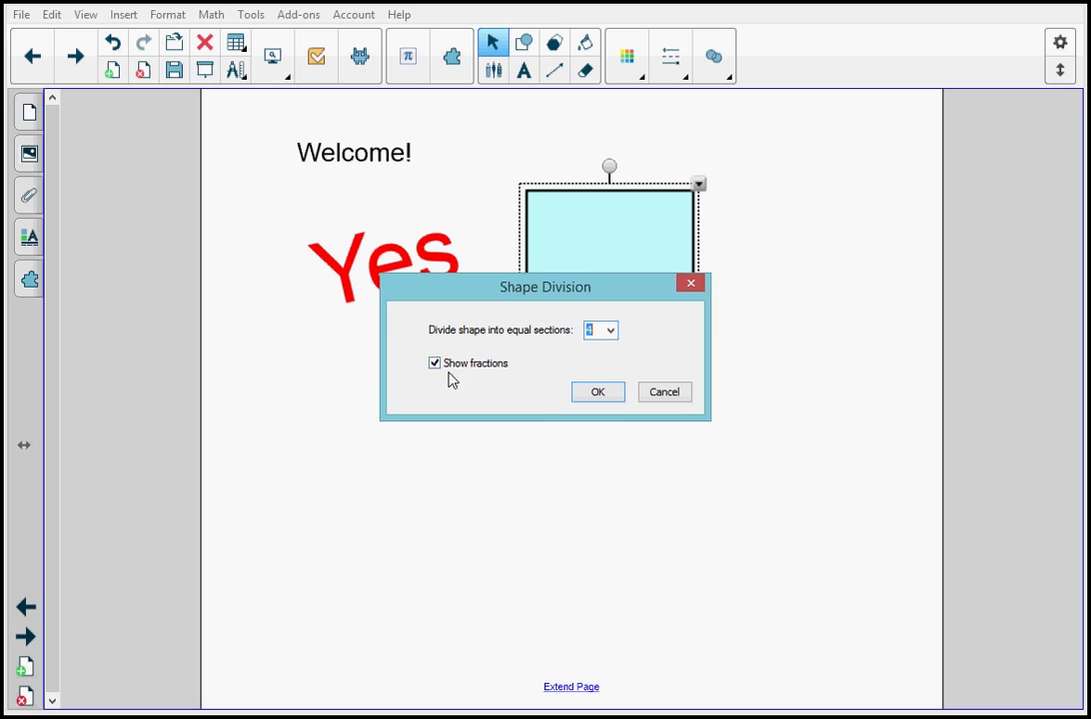
pyautogui.click(597, 393)
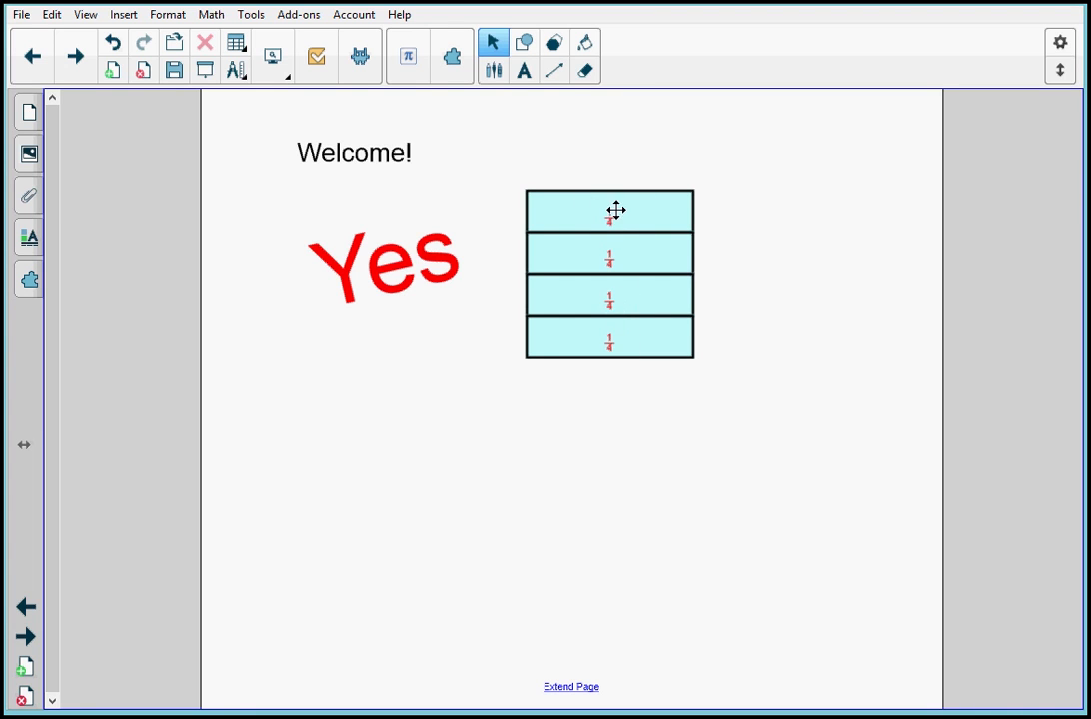
# - Move the four quarter strips of the divided square slightly apart so that each stands as a separate piece
pyautogui.moveTo(632, 199); pyautogui.dragTo(631, 191)
pyautogui.moveTo(652, 246); pyautogui.dragTo(684, 245)
pyautogui.moveTo(617, 353); pyautogui.dragTo(609, 371)
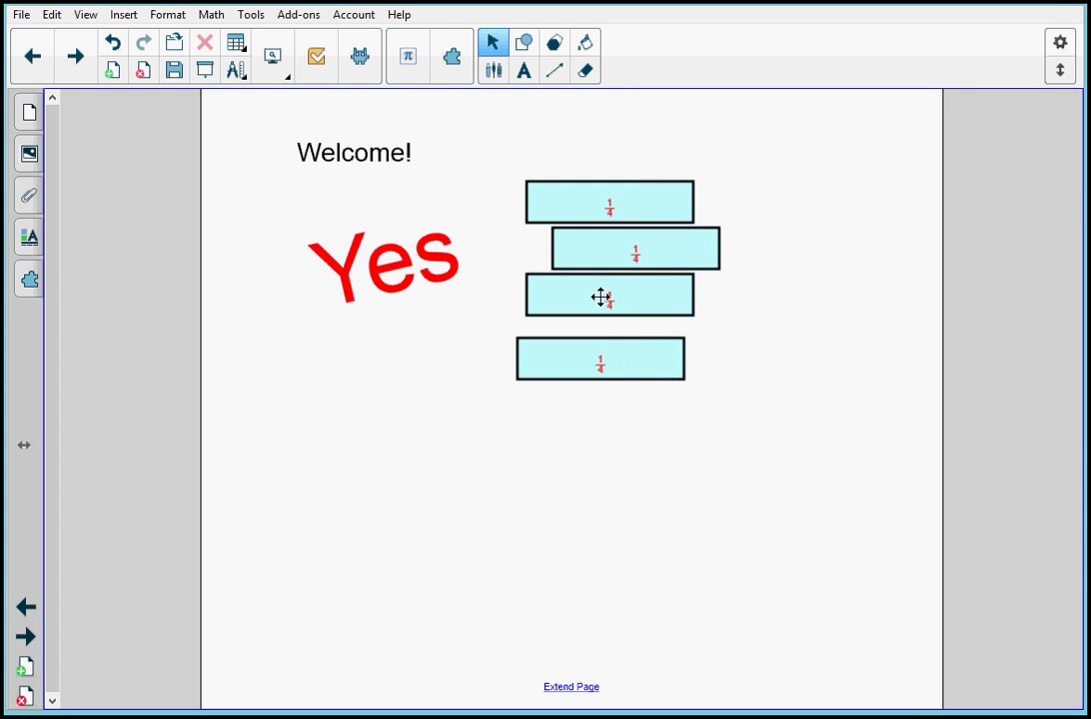
pyautogui.moveTo(605, 293); pyautogui.dragTo(585, 307)
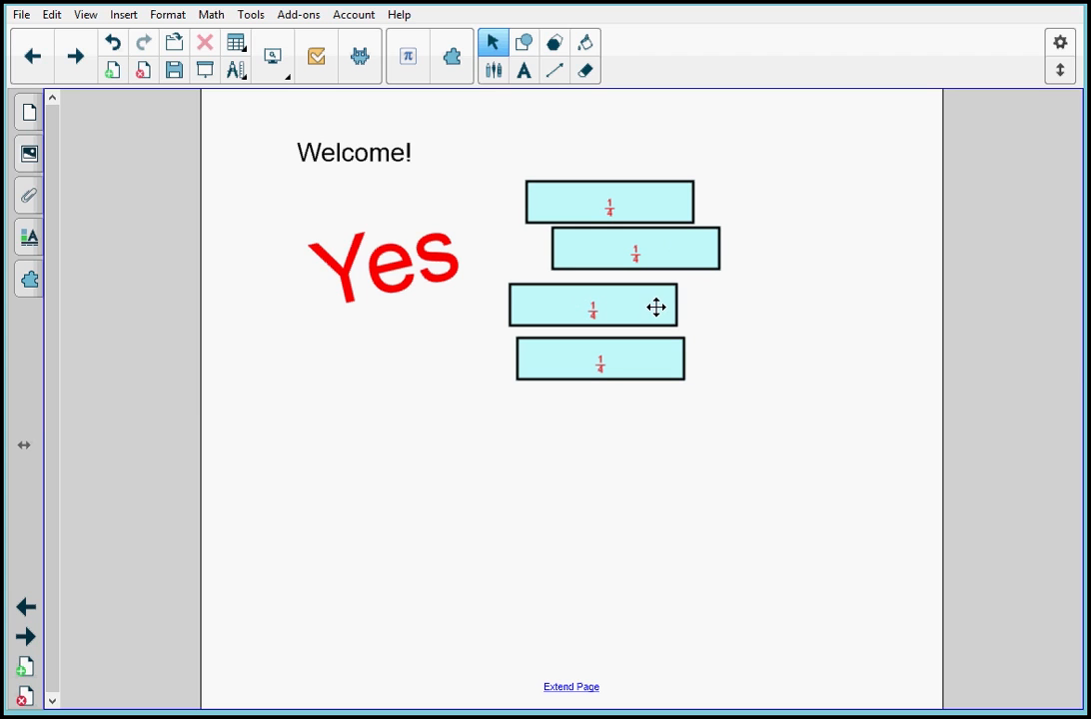